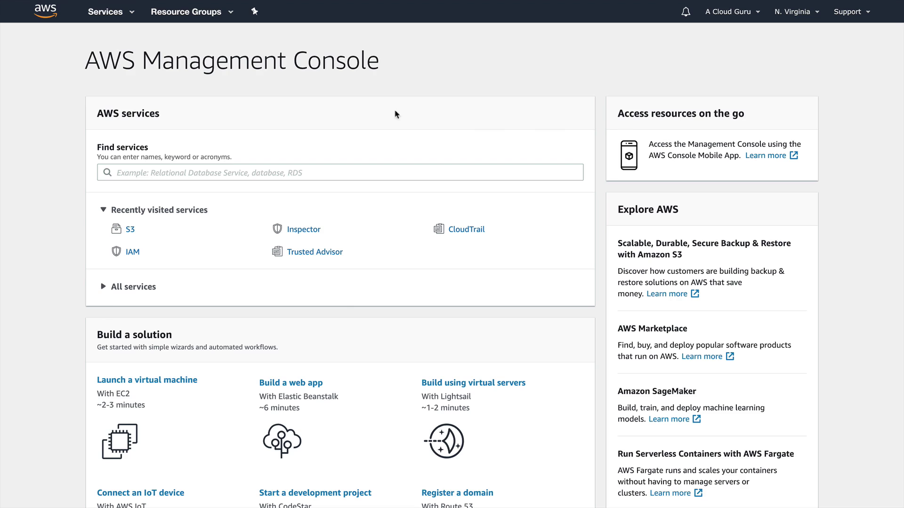
# - Create an S3 bucket named acloudguruversioning2019rjk in US East (N. Virginia) with the default settings
pyautogui.click(110, 13)
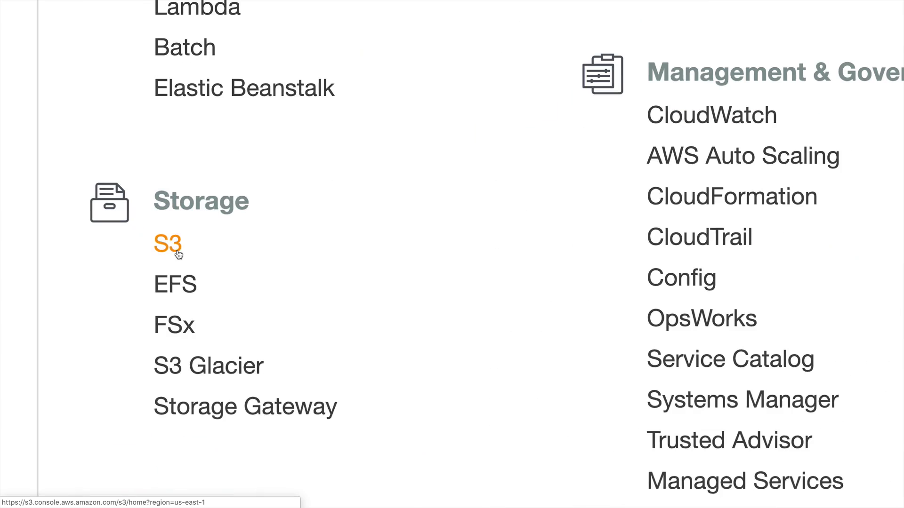
pyautogui.click(175, 249)
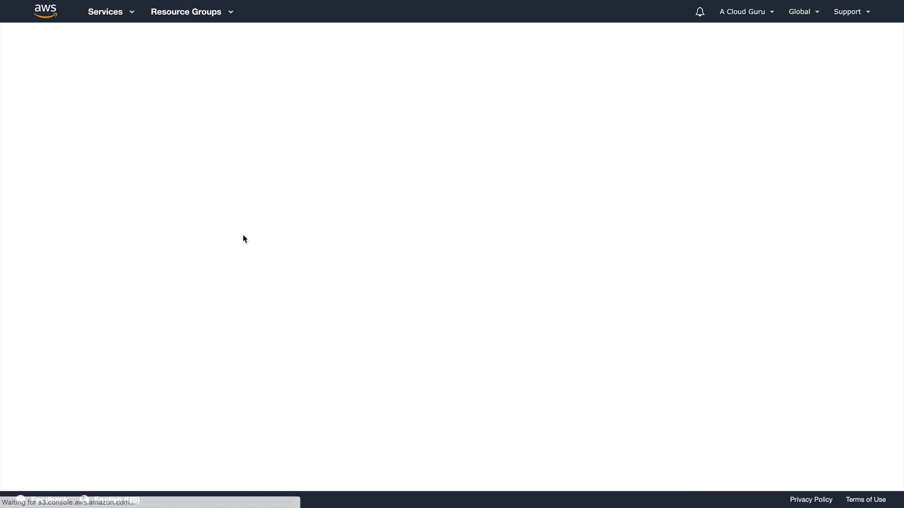
pyautogui.click(184, 132)
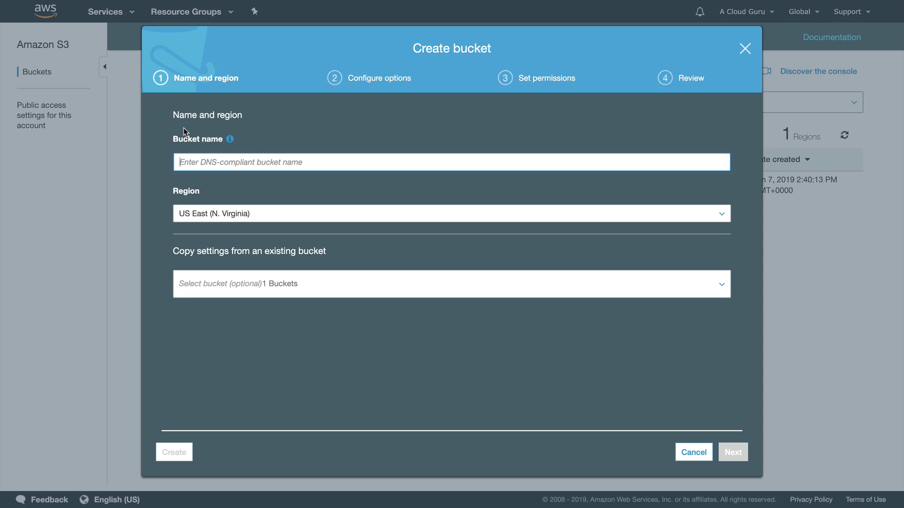
pyautogui.write('acloudguruversion')
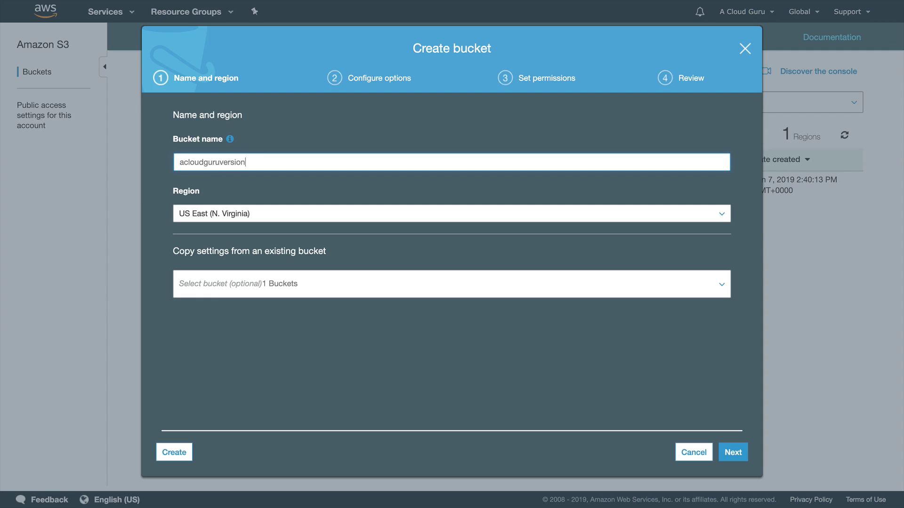
pyautogui.write('ing2019rjk')
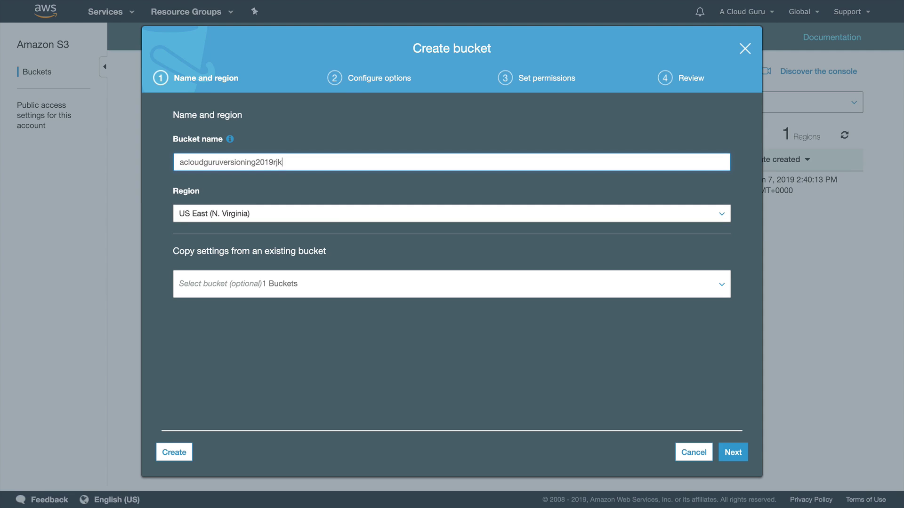
pyautogui.click(180, 452)
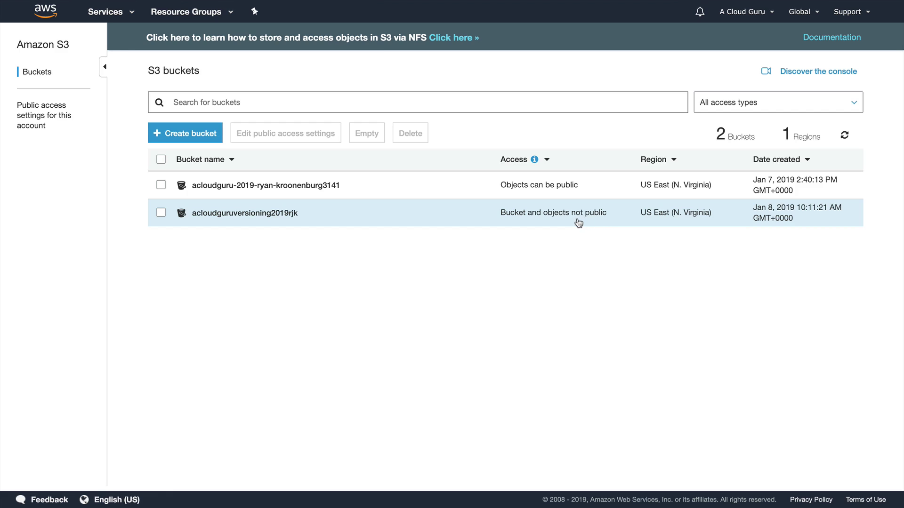
# - Save the public access settings of acloudguruversioning2019rjk with all four public access blocks off, and confirm the change
pyautogui.click(161, 213)
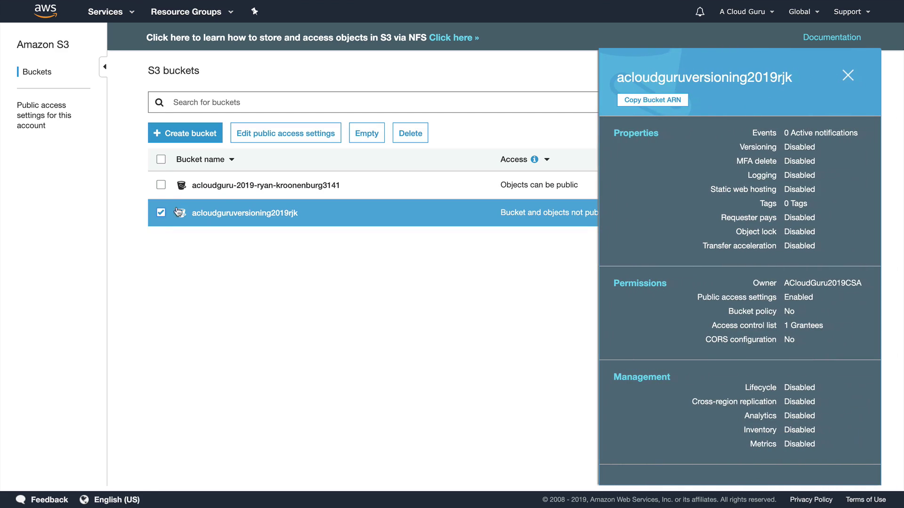
pyautogui.click(286, 136)
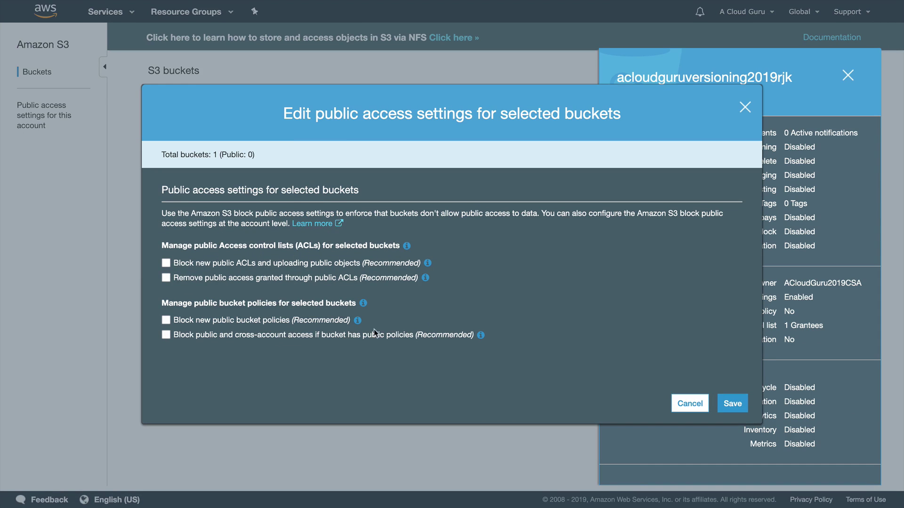
pyautogui.click(736, 404)
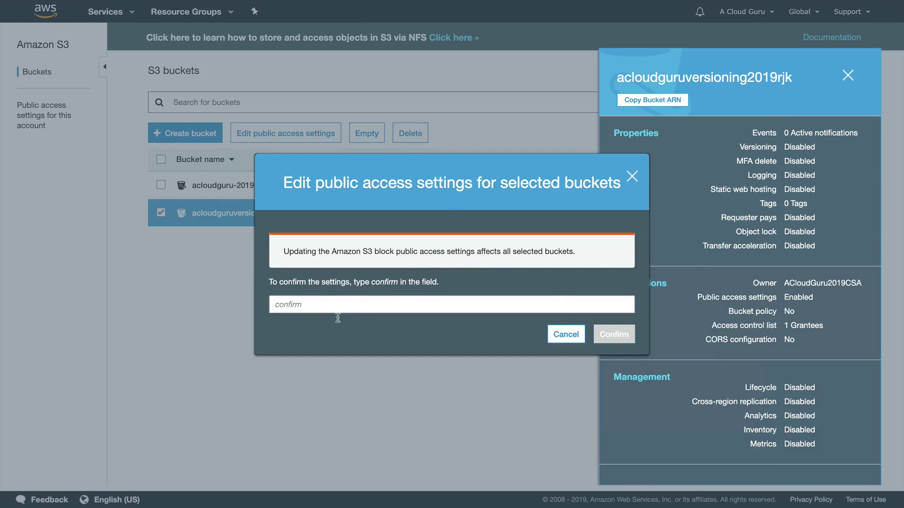
pyautogui.click(331, 305)
pyautogui.write('confirm')
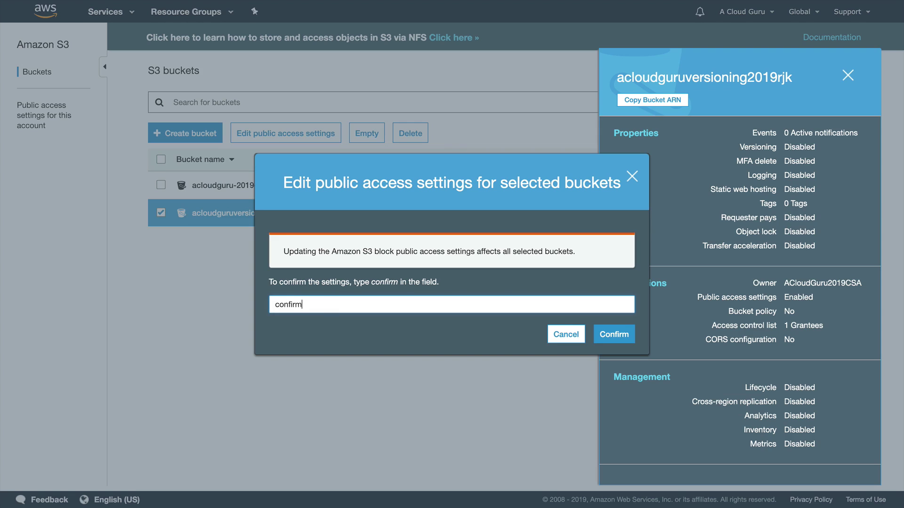
pyautogui.click(614, 334)
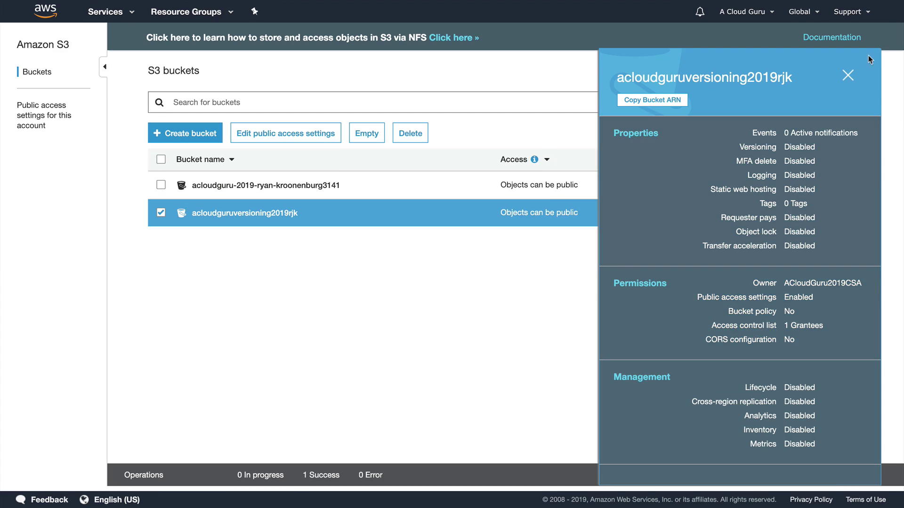
pyautogui.click(848, 76)
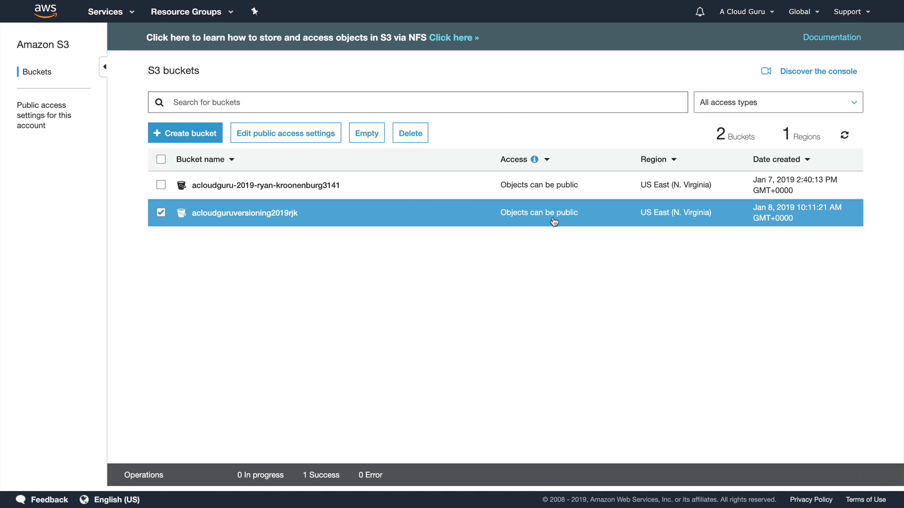
# - Enable versioning in the properties of the acloudguruversioning2019rjk bucket
pyautogui.click(250, 213)
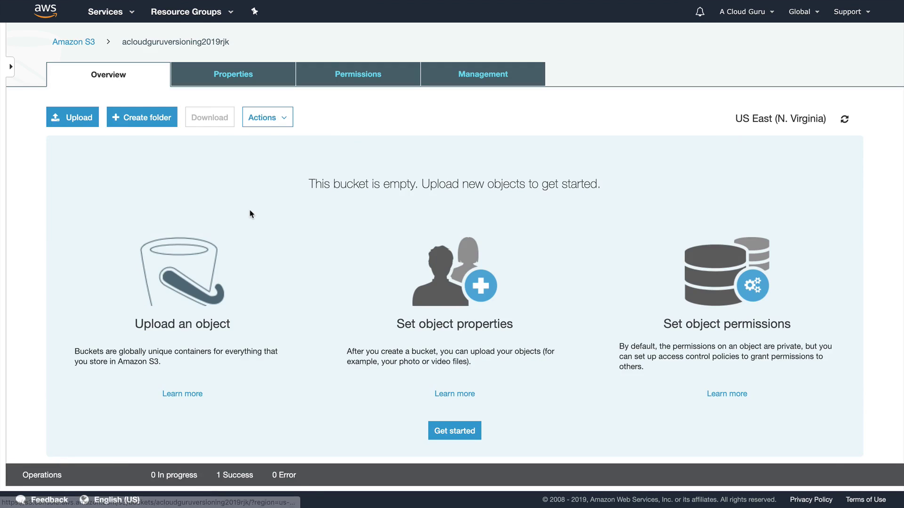
pyautogui.click(234, 74)
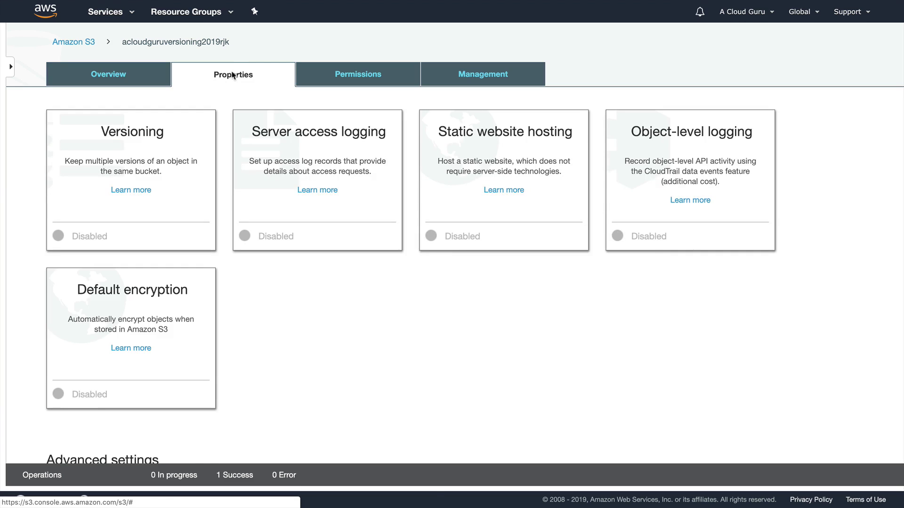
pyautogui.click(135, 145)
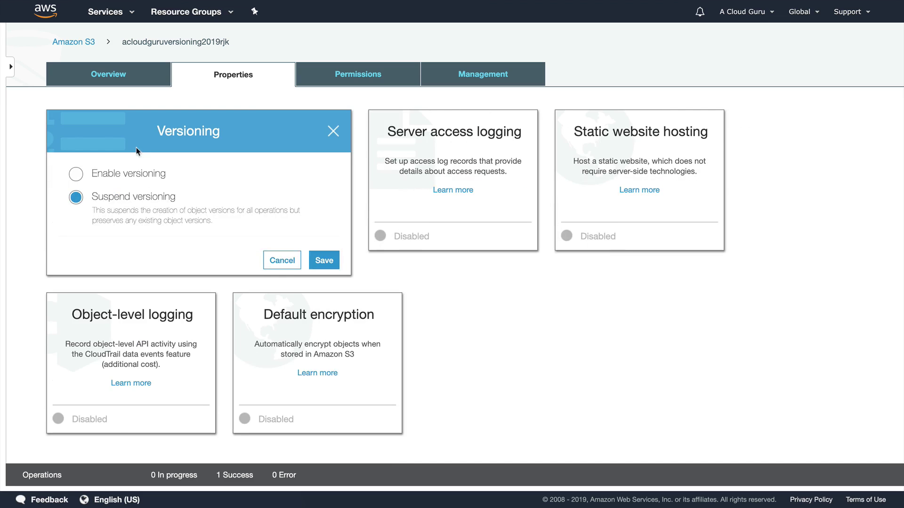
pyautogui.click(129, 180)
pyautogui.click(324, 261)
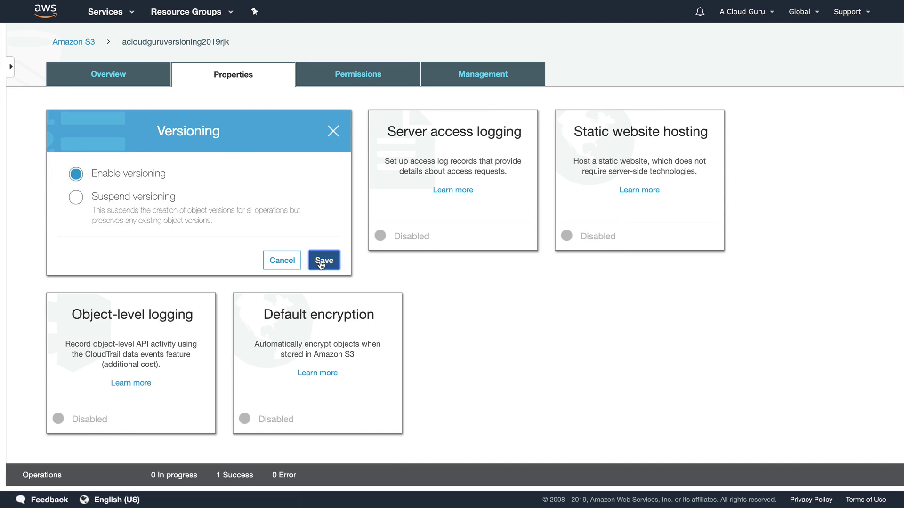
pyautogui.click(116, 158)
pyautogui.click(282, 261)
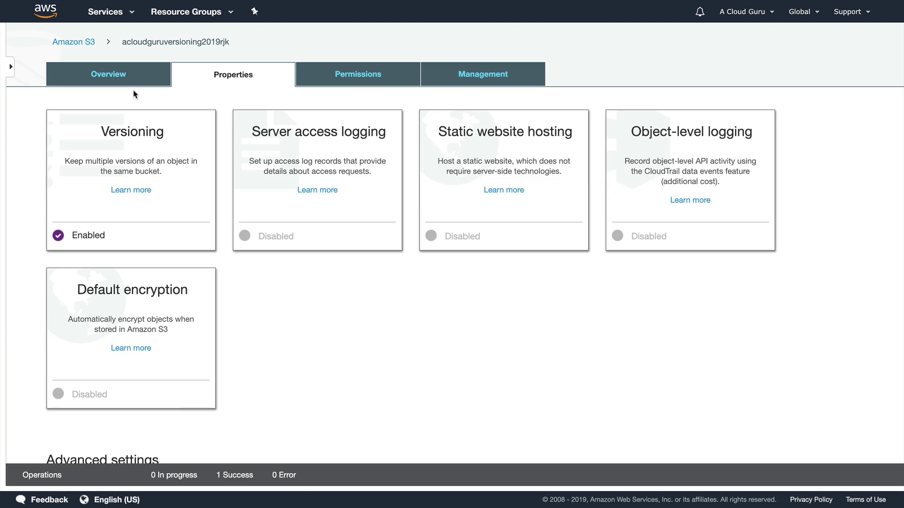
# - Reopen the acloudguruversioning2019rjk bucket from the bucket list and upload HelloCloudGurus.txt from the Downloads folder
pyautogui.click(63, 44)
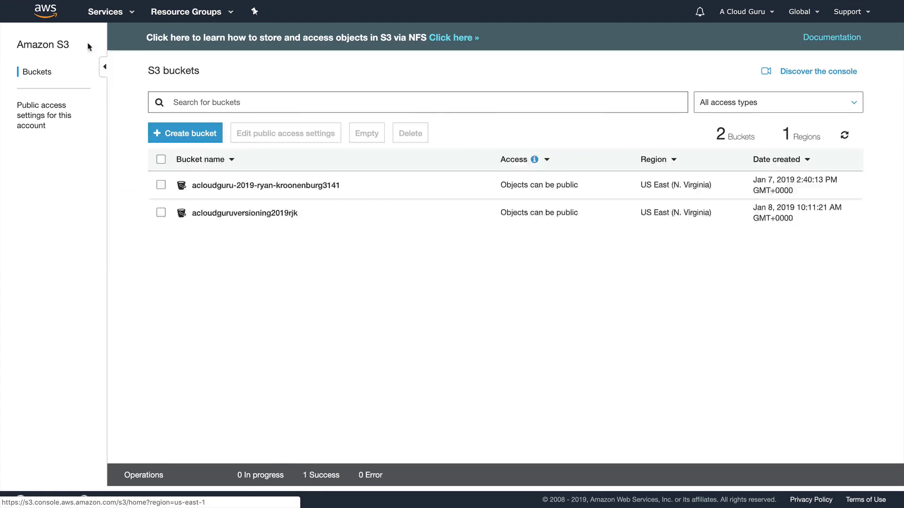
pyautogui.click(265, 216)
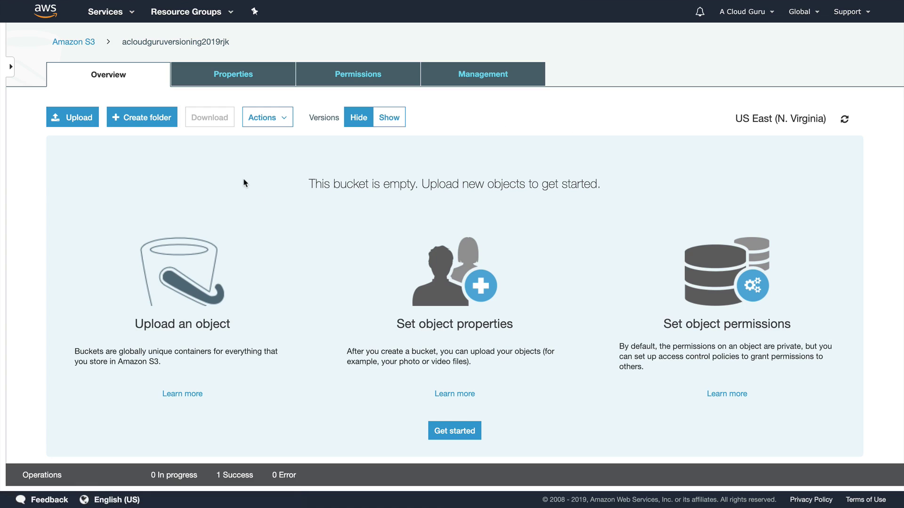
pyautogui.click(79, 119)
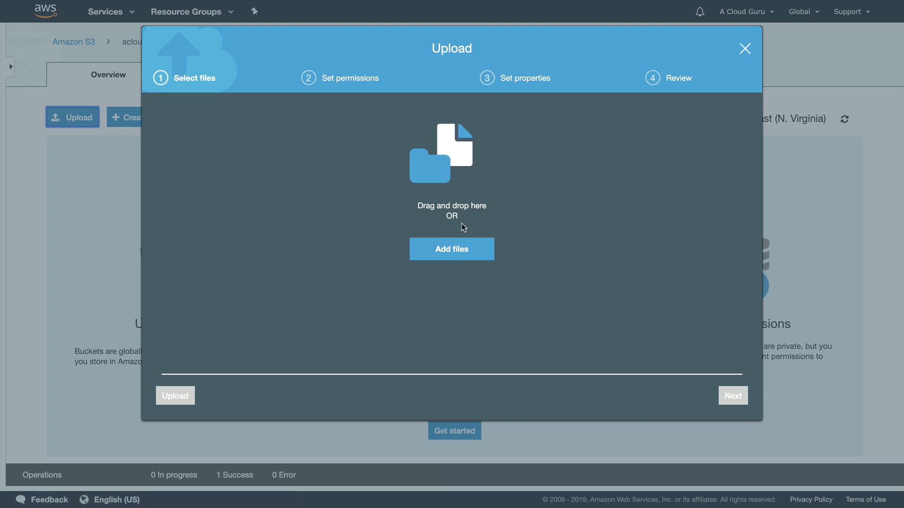
pyautogui.click(455, 251)
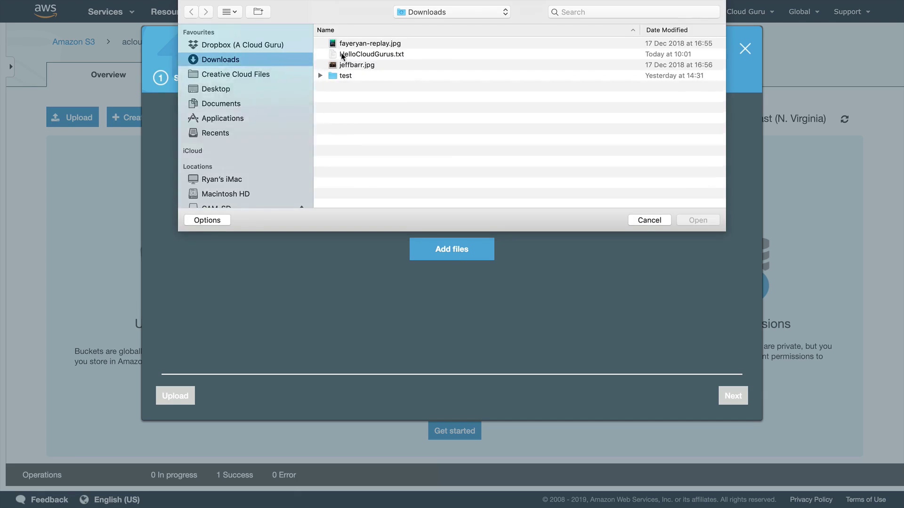
pyautogui.doubleClick(343, 55)
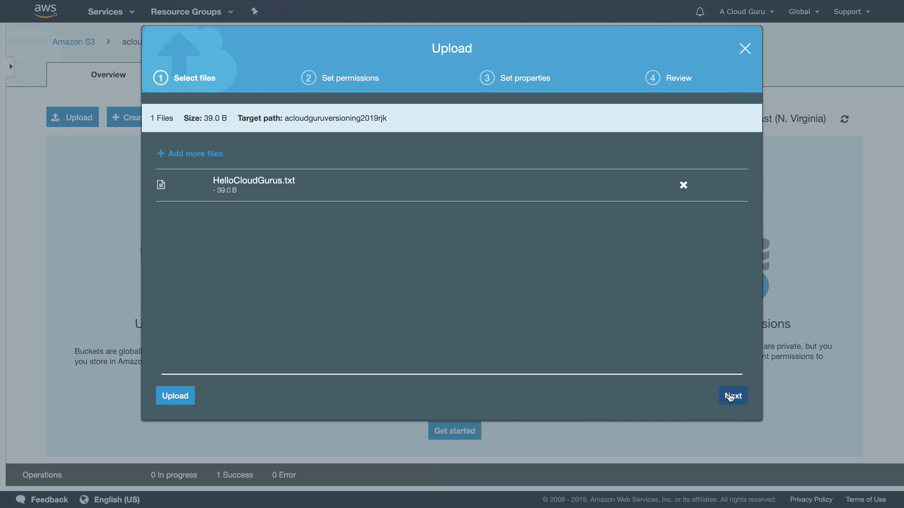
pyautogui.click(183, 397)
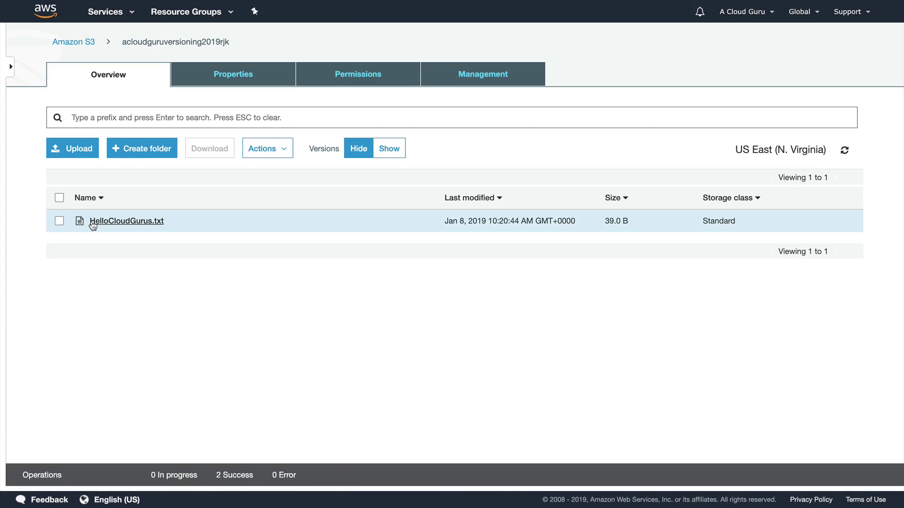
# - Make the uploaded HelloCloudGurus.txt object public, and deselect it
pyautogui.click(60, 220)
pyautogui.click(288, 153)
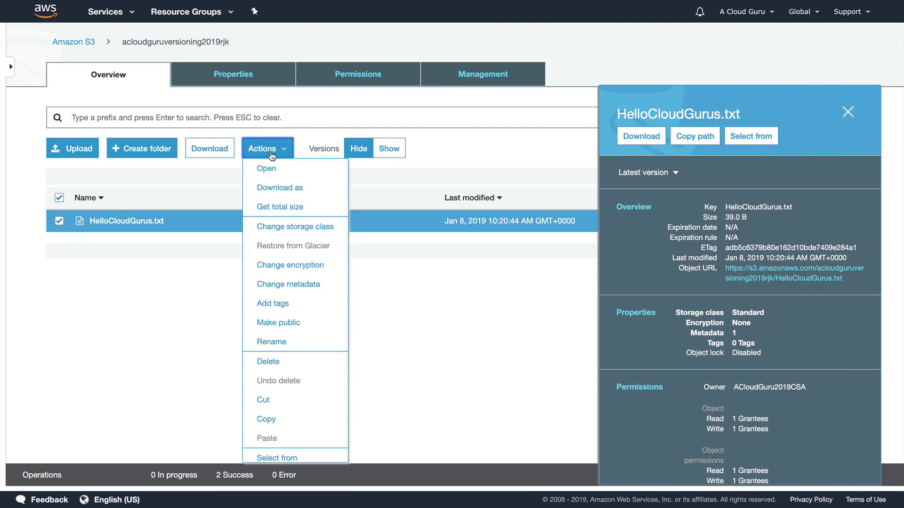
pyautogui.click(284, 324)
pyautogui.click(607, 397)
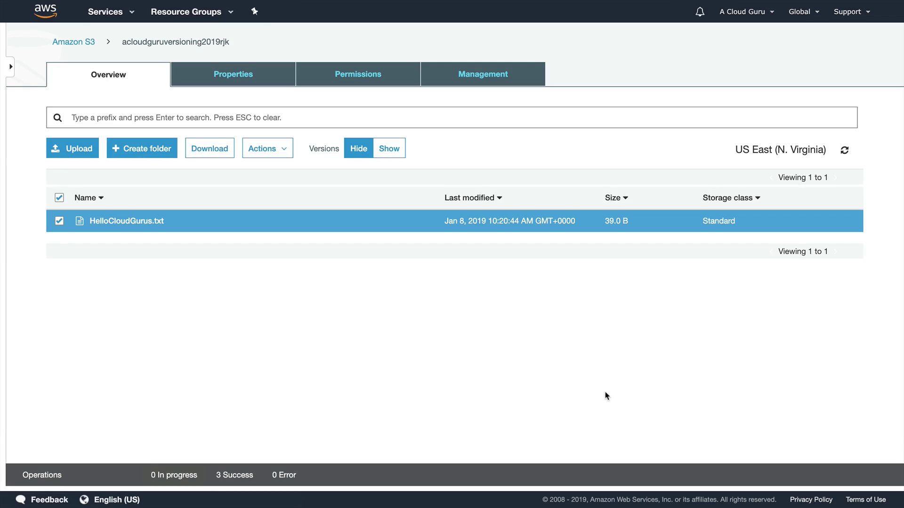
pyautogui.click(59, 222)
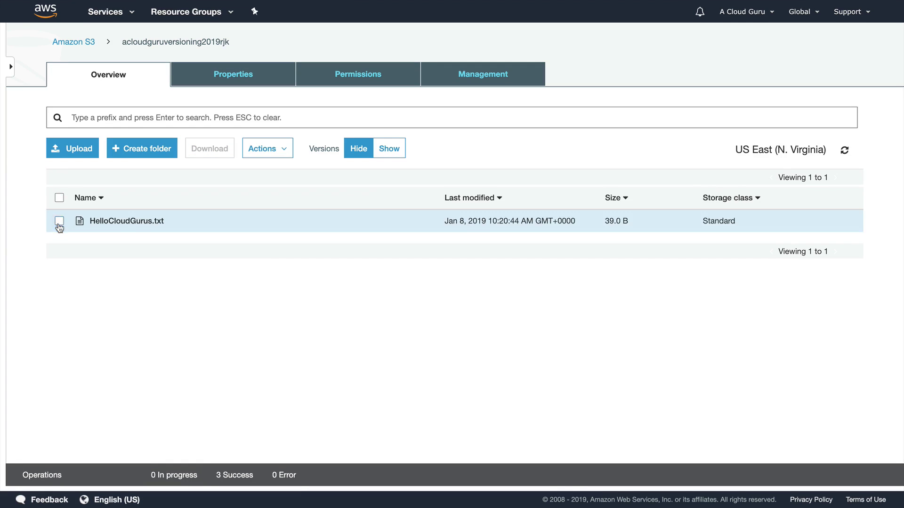
# - View the content of HelloCloudGurus.txt through its object URL, and return to the bucket's object list
pyautogui.click(59, 221)
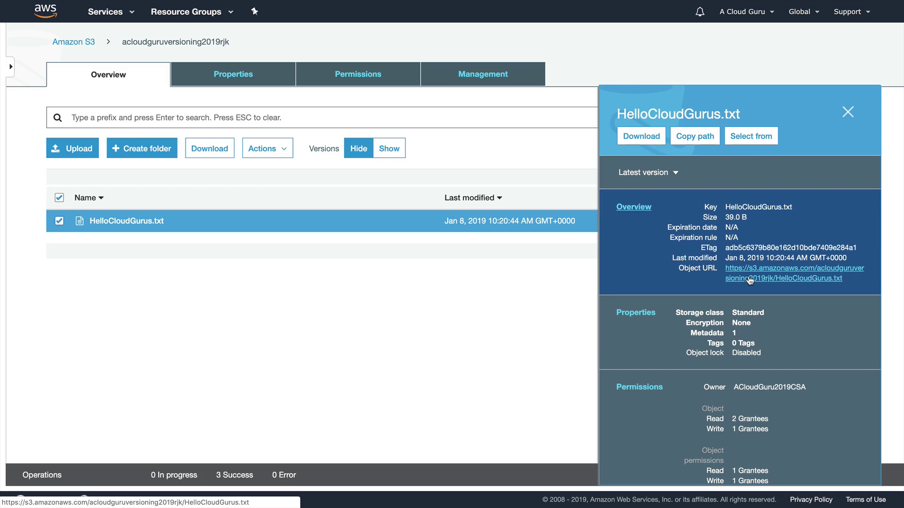
pyautogui.click(750, 279)
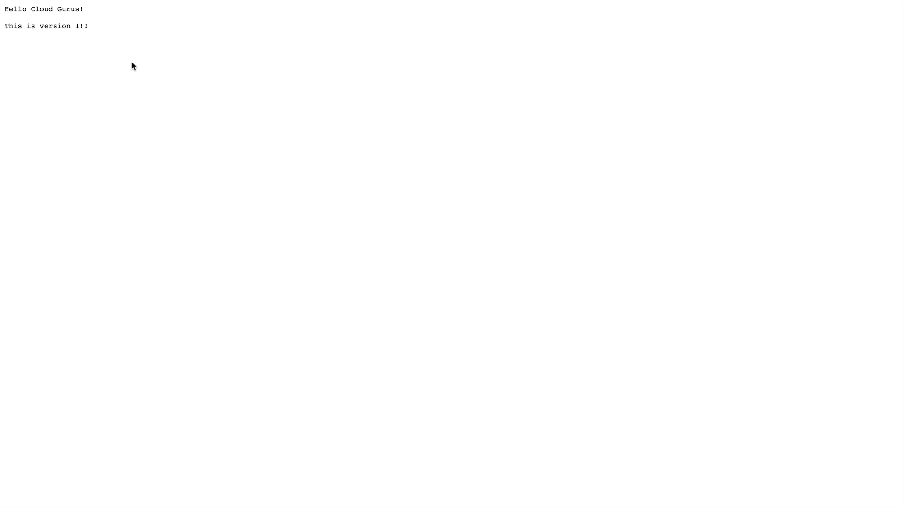
pyautogui.hscroll(-5, 133, 66)
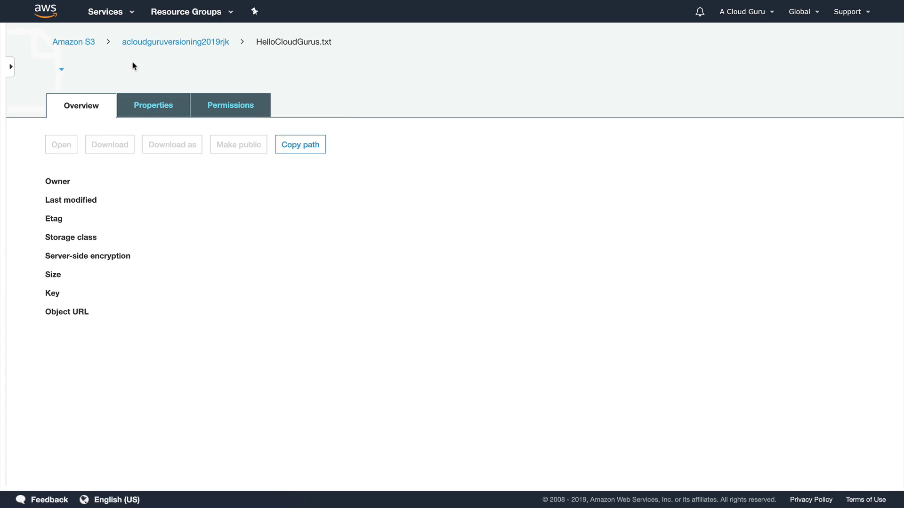
pyautogui.click(206, 42)
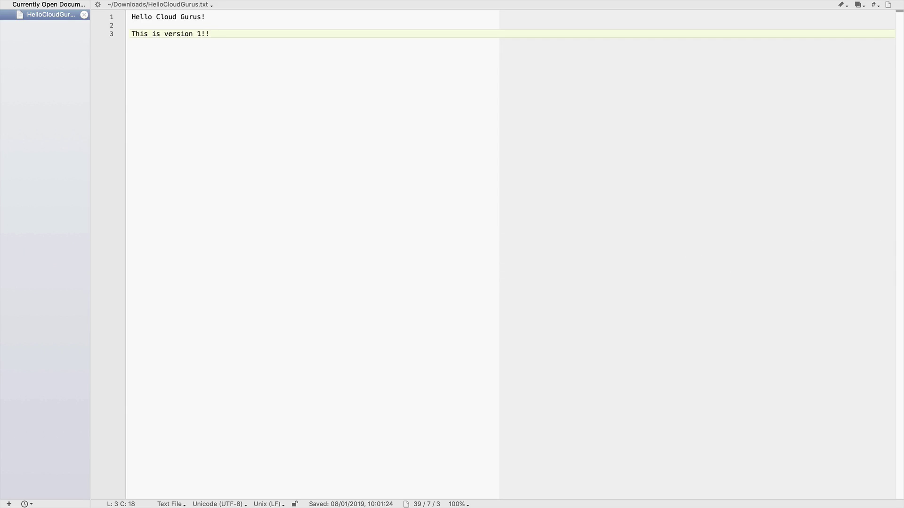
# - In the text editor, change HelloCloudGurus.txt to "This is version 2!!" with an added line "This is a better version.", and save over the disk file
pyautogui.press('BackSpace')
pyautogui.press('Return')
pyautogui.press('Return')
pyautogui.write('This')
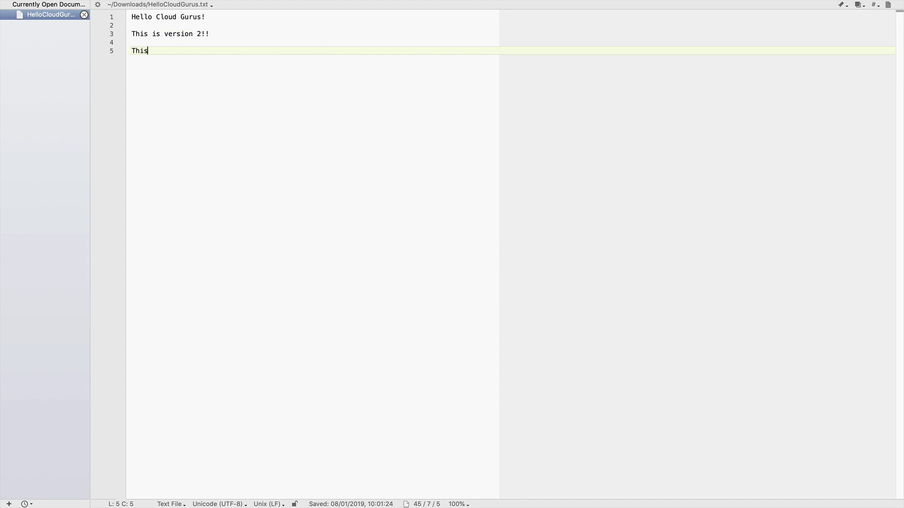
pyautogui.write(' is a better version.')
pyautogui.press('super+s')
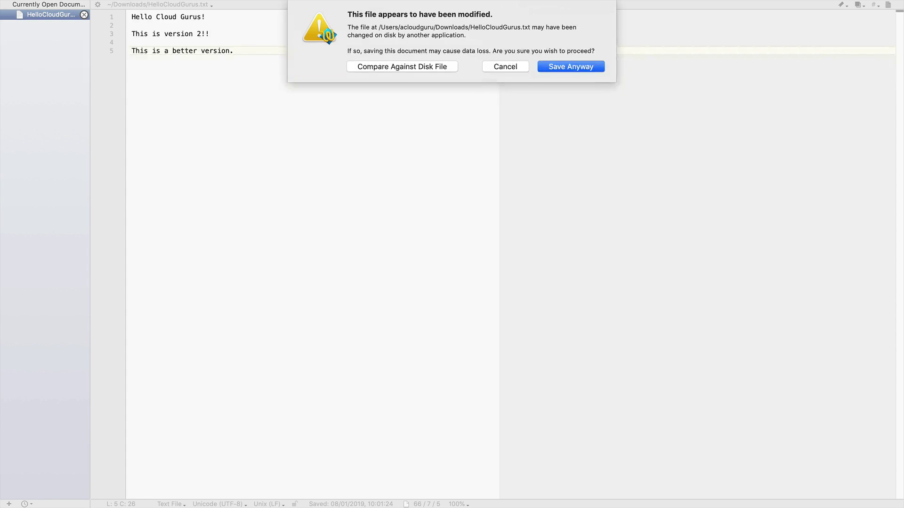
pyautogui.click(566, 67)
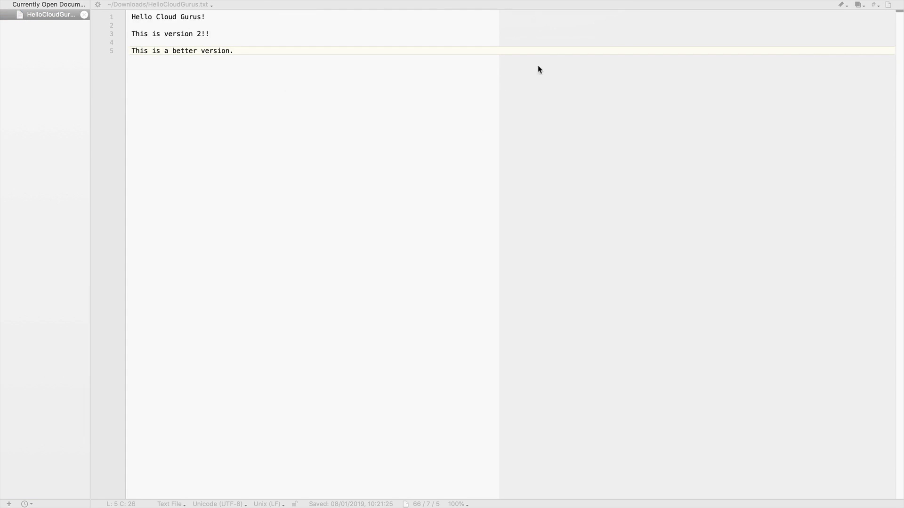
pyautogui.click(290, 66)
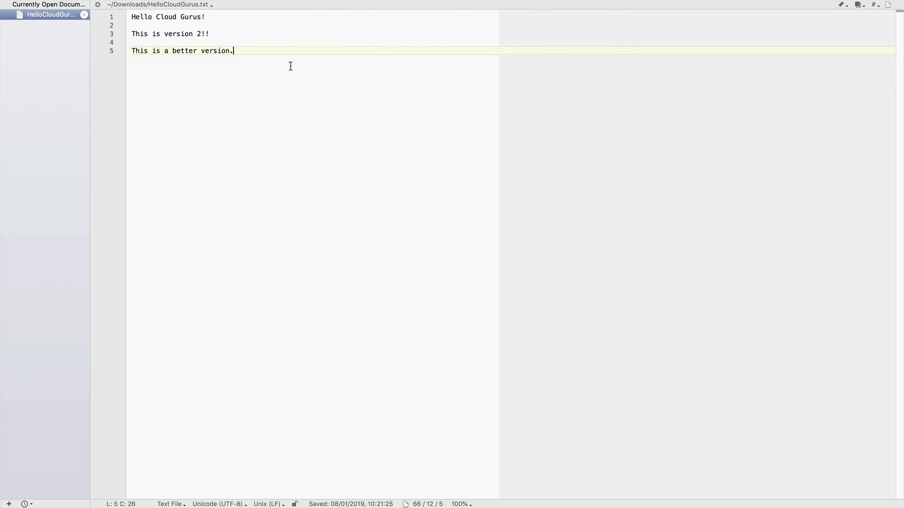
pyautogui.press('super+Tab')
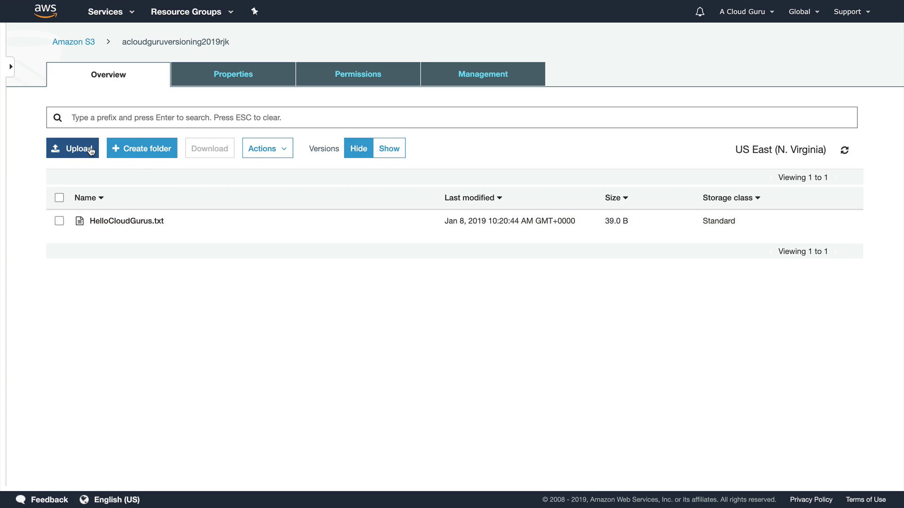
# - Upload the edited HelloCloudGurus.txt from disk to the acloudguruversioning2019rjk bucket
pyautogui.click(91, 151)
pyautogui.click(451, 250)
pyautogui.click(365, 55)
pyautogui.press('Return')
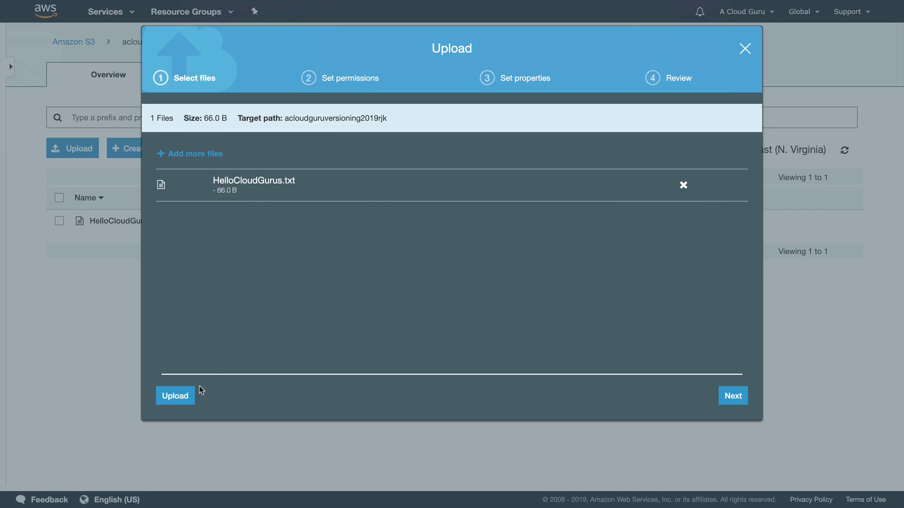
pyautogui.click(184, 397)
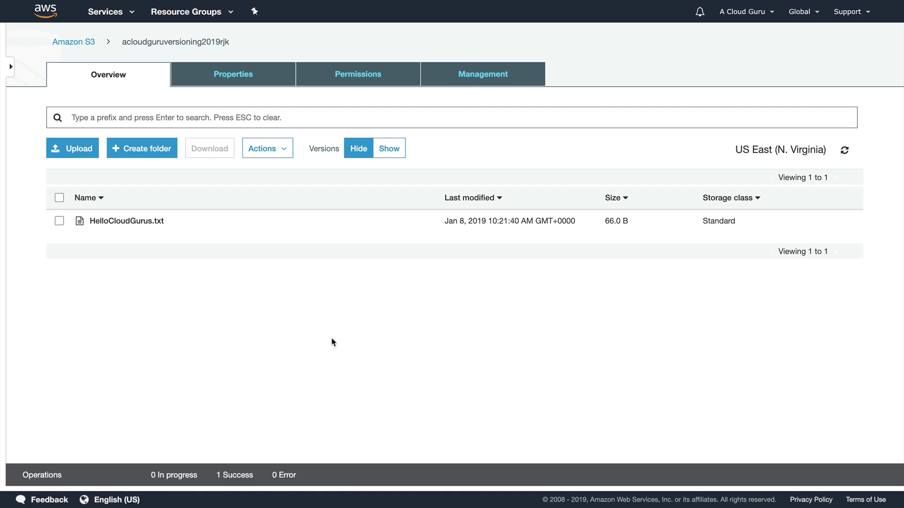
# - Try to view the newly uploaded HelloCloudGurus.txt through its object URL, and return to the bucket's object list
pyautogui.click(60, 222)
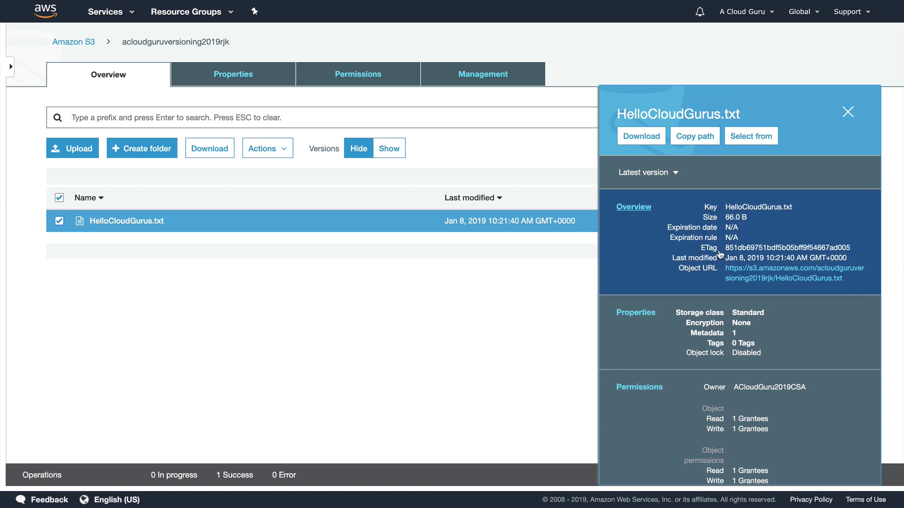
pyautogui.click(756, 278)
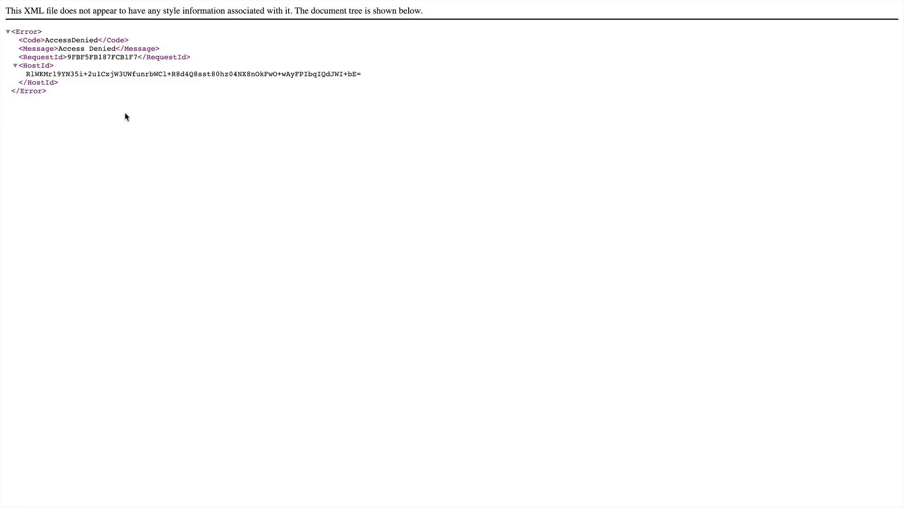
pyautogui.press('super+Left')
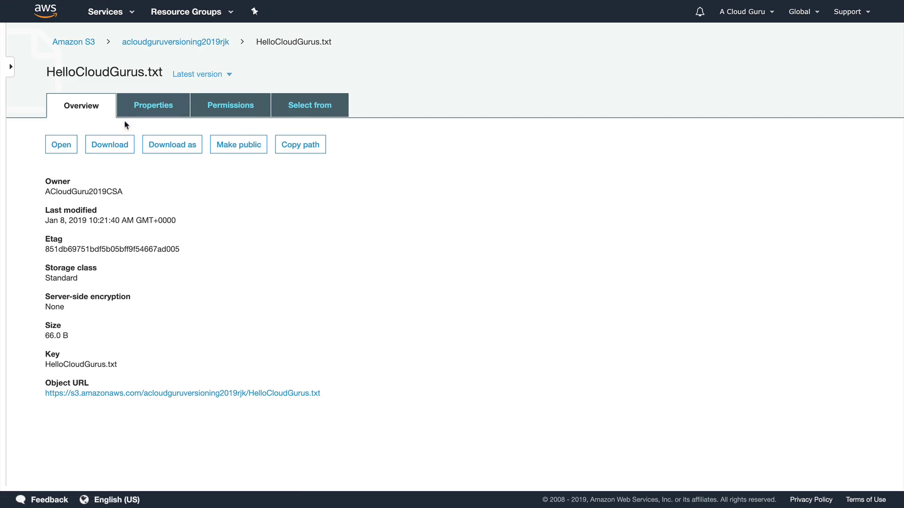
pyautogui.click(208, 45)
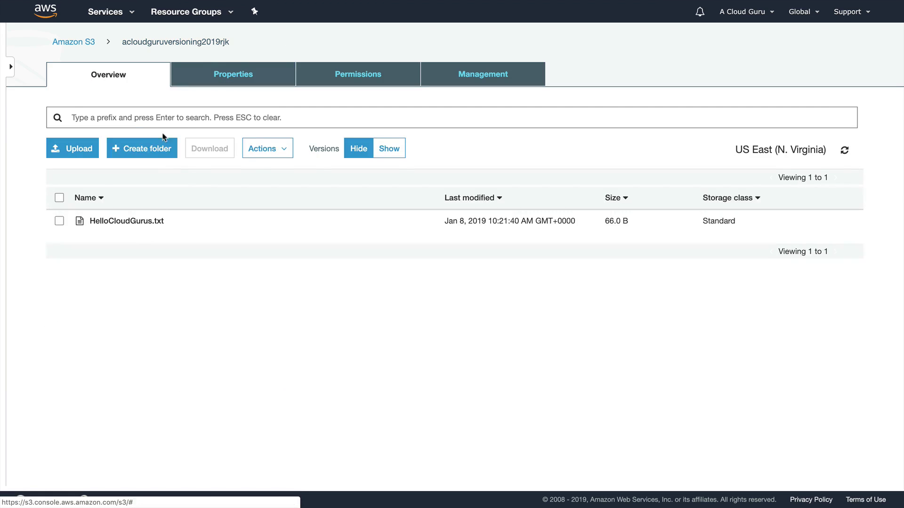
# - Make the current HelloCloudGurus.txt object public
pyautogui.click(59, 221)
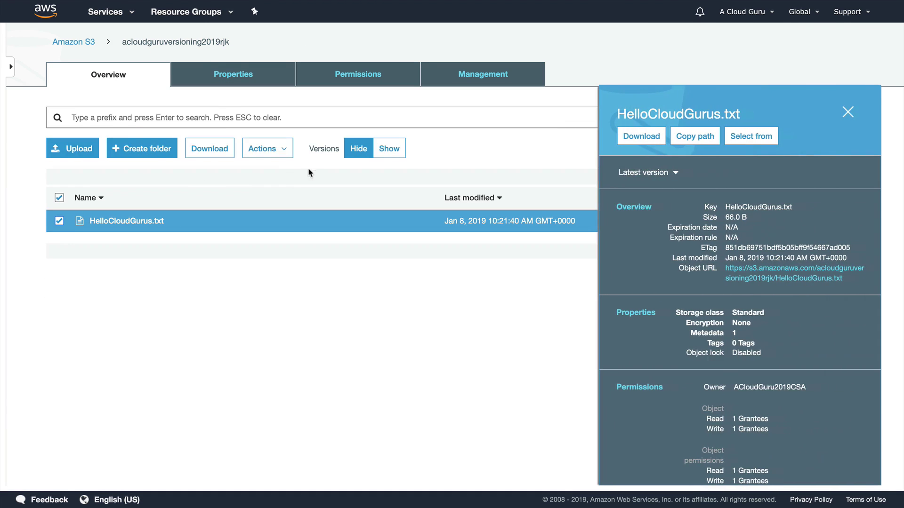
pyautogui.click(284, 156)
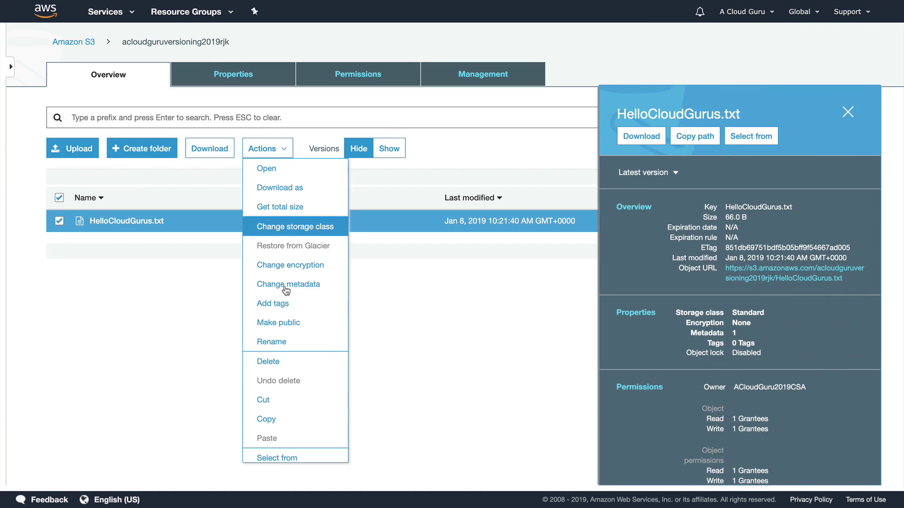
pyautogui.click(282, 325)
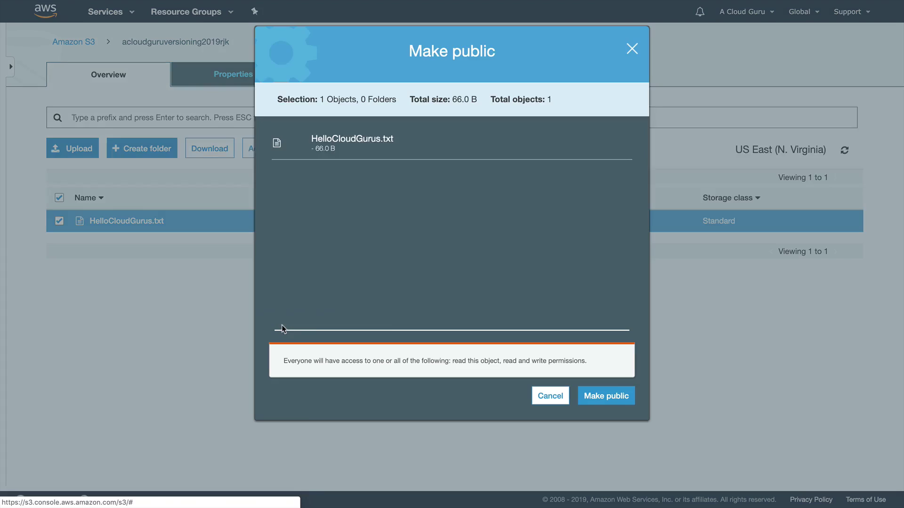
pyautogui.click(613, 397)
# - View the public HelloCloudGurus.txt through its object URL, and show all object versions in the bucket's list
pyautogui.click(134, 222)
pyautogui.click(229, 394)
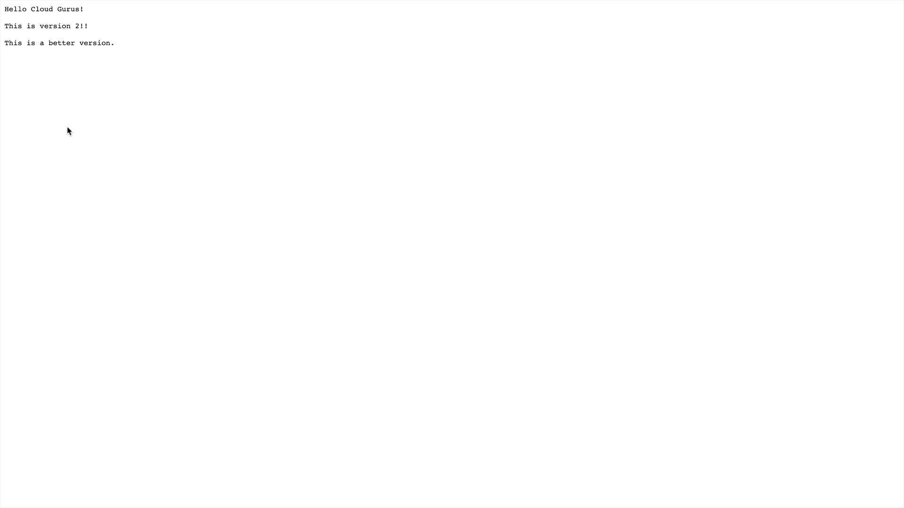
pyautogui.hscroll(-5, 68, 131)
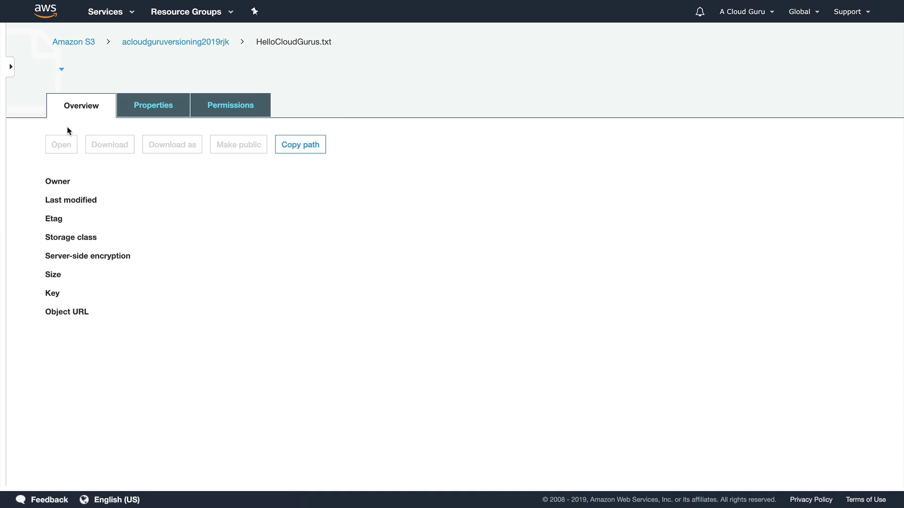
pyautogui.click(211, 43)
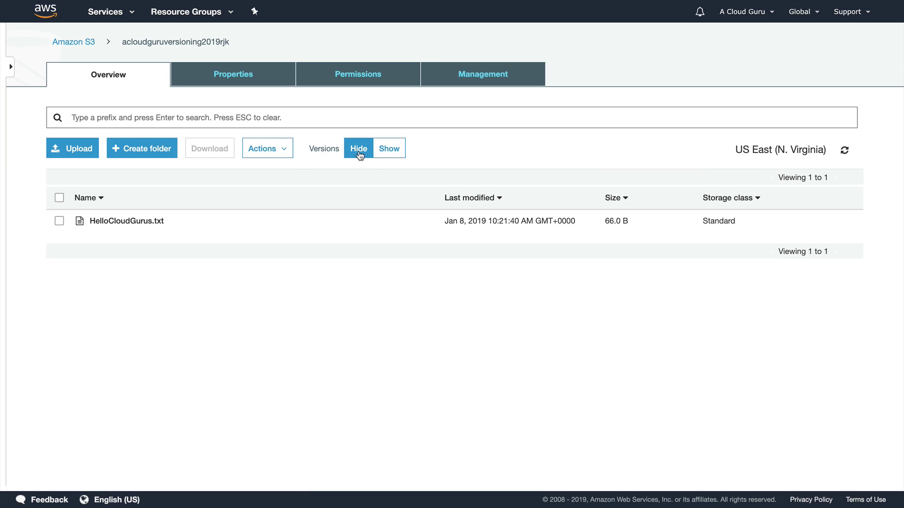
pyautogui.click(389, 150)
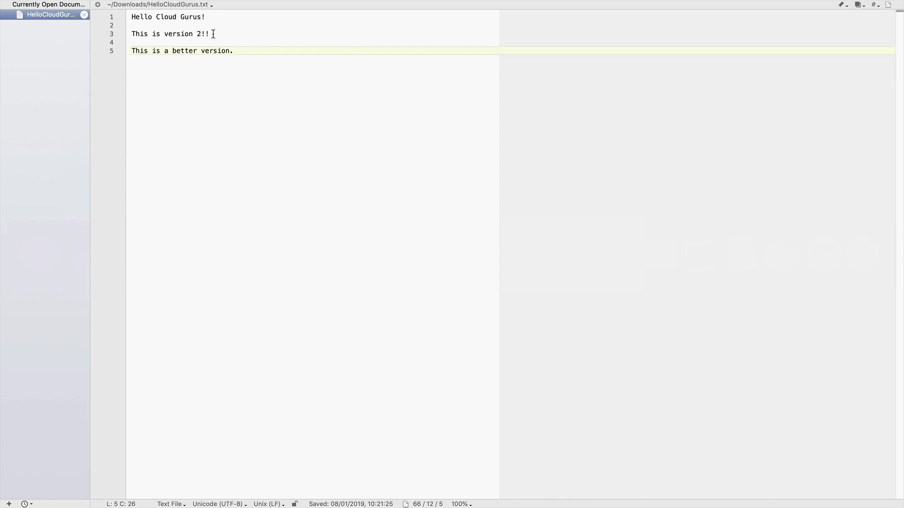
# - In the text editor, change the third line of HelloCloudGurus.txt to "This is version 3!!"
pyautogui.click(197, 34)
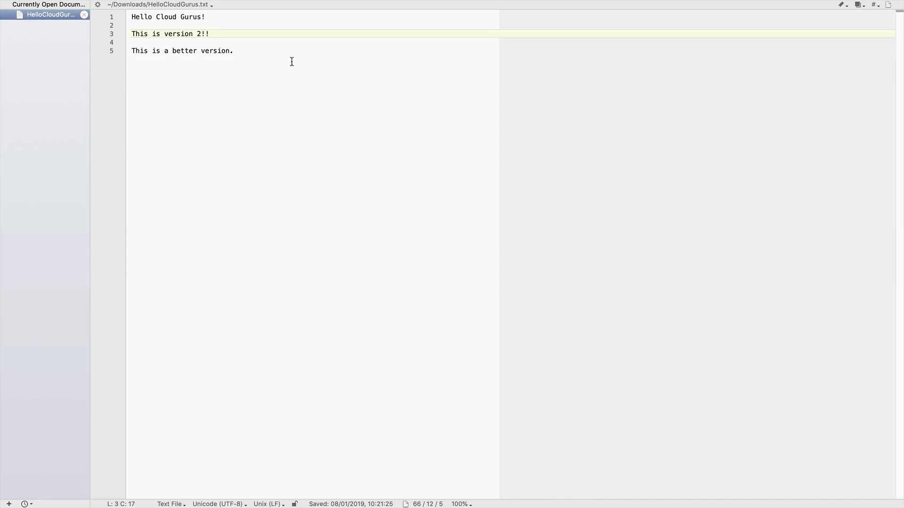
pyautogui.press('Right')
pyautogui.press('BackSpace')
pyautogui.write('4')
pyautogui.press('Right')
pyautogui.press('Down')
pyautogui.press('Down')
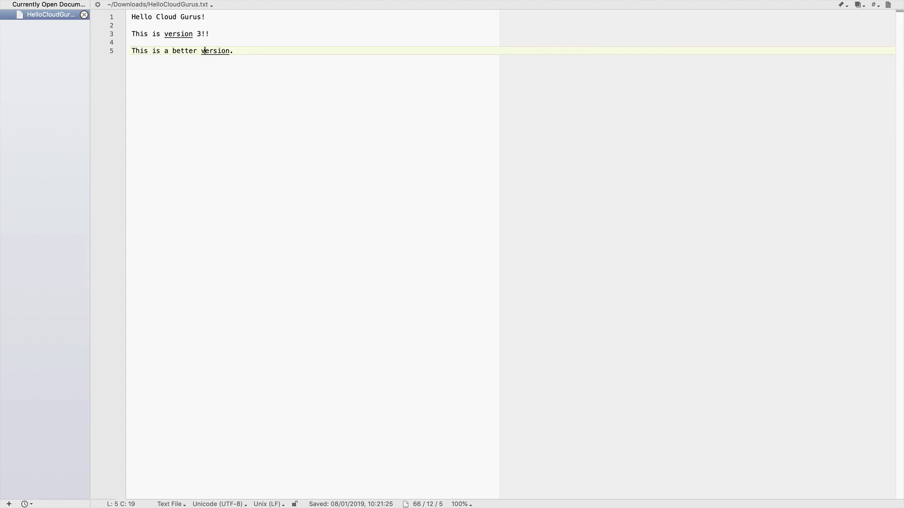
# - Change the last sentence to "This is a best version.", add the line "dasjhkfkljasdhwlkjads" below a blank line, and save the file
pyautogui.press('BackSpace')
pyautogui.press('BackSpace')
pyautogui.press('BackSpace')
pyautogui.press('BackSpace')
pyautogui.write('st')
pyautogui.press('Return')
pyautogui.press('Return')
pyautogui.write('dasjhkfkljasdhwlkjads')
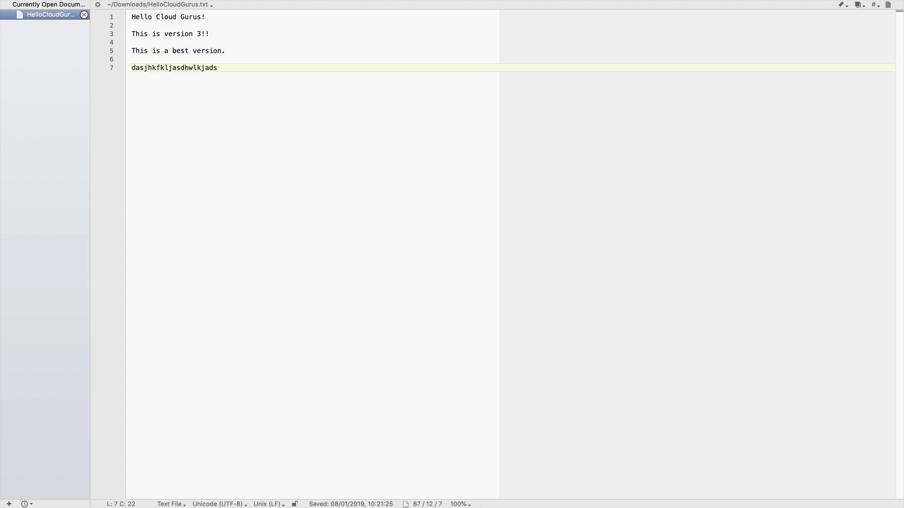
pyautogui.press('super+s')
# - Switch back to the S3 console in the browser and upload the version 3 HelloCloudGurus.txt to the bucket
pyautogui.press('super+Tab')
pyautogui.click(76, 149)
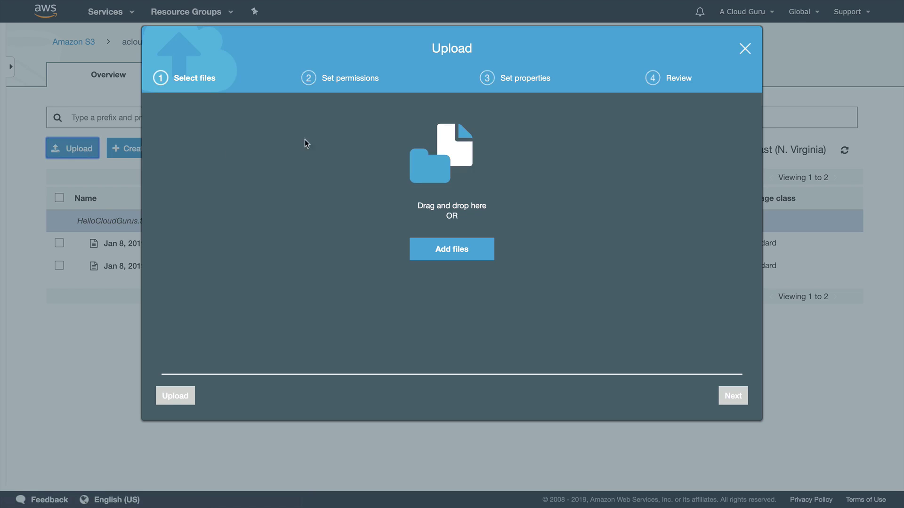
pyautogui.click(454, 252)
pyautogui.click(359, 54)
pyautogui.doubleClick(359, 54)
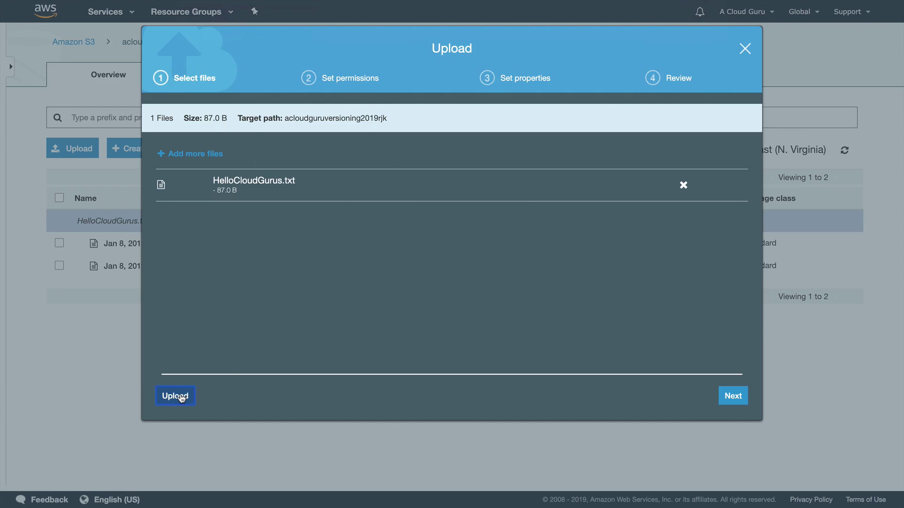
pyautogui.click(178, 396)
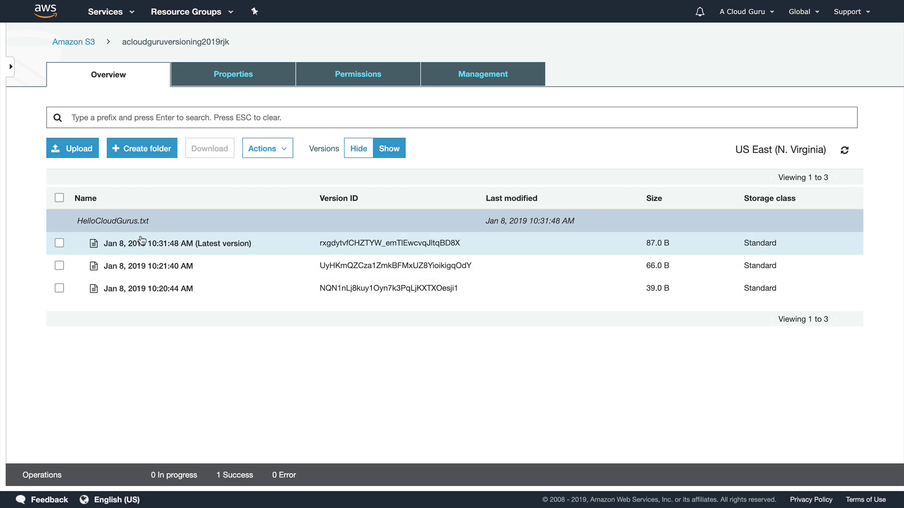
# - Try to view the latest version of HelloCloudGurus.txt through its version-specific object URL, and return to the bucket
pyautogui.click(59, 243)
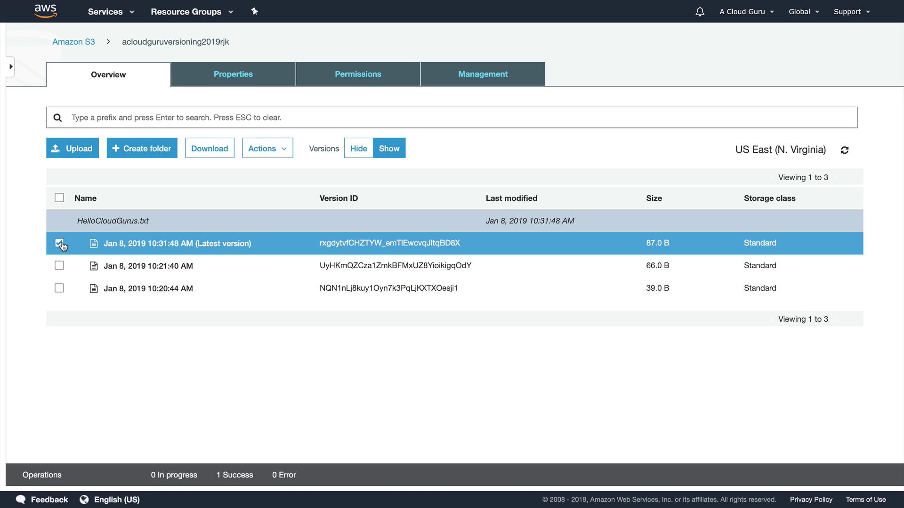
pyautogui.click(756, 274)
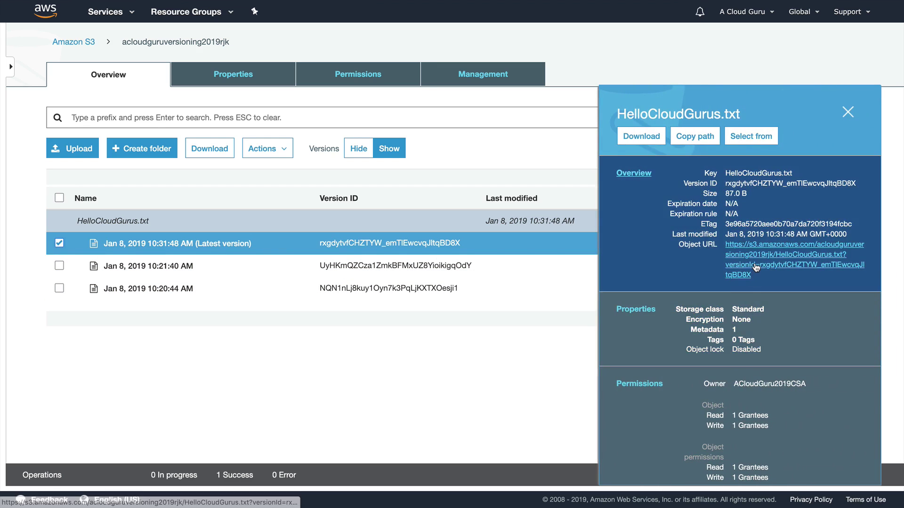
pyautogui.click(218, 426)
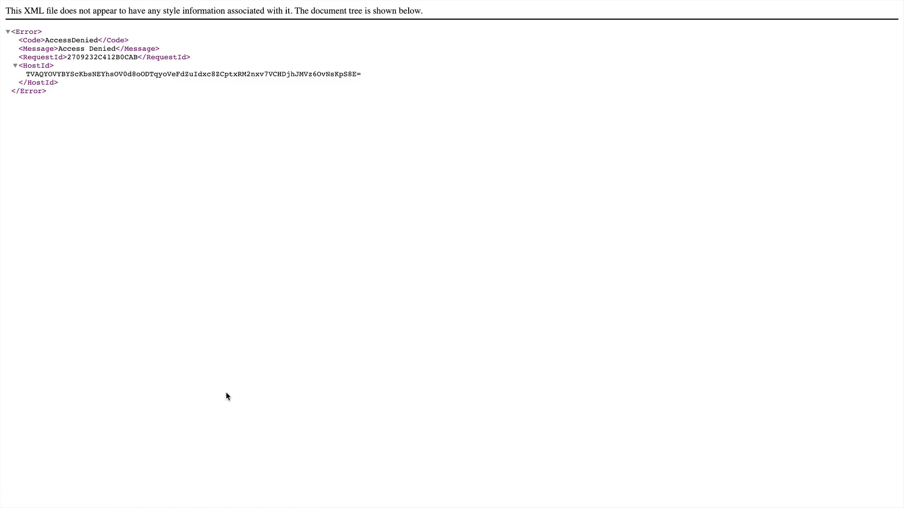
pyautogui.hscroll(-5, 160, 303)
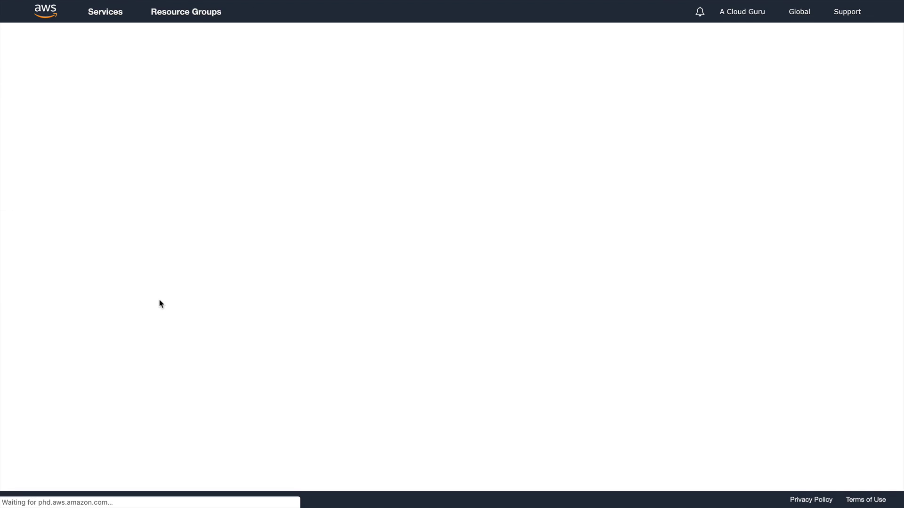
# - Make the latest version of HelloCloudGurus.txt public
pyautogui.click(59, 242)
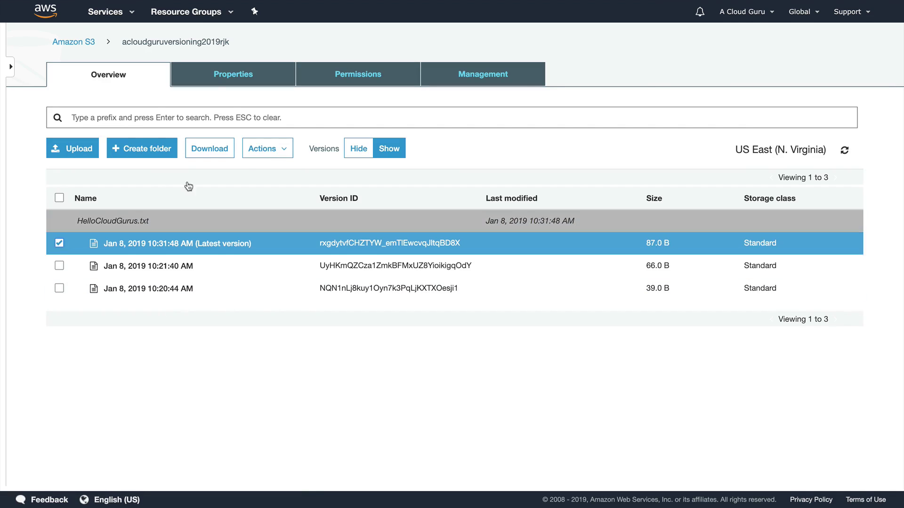
pyautogui.click(262, 148)
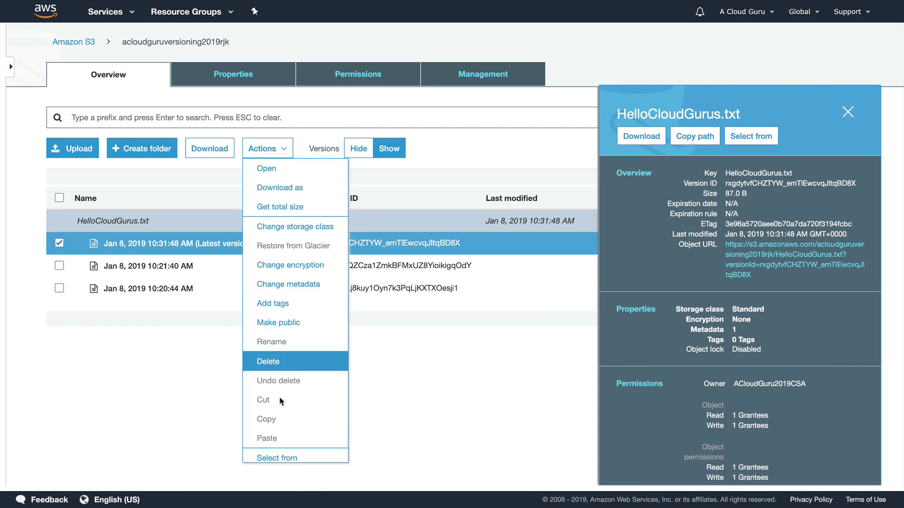
pyautogui.click(278, 322)
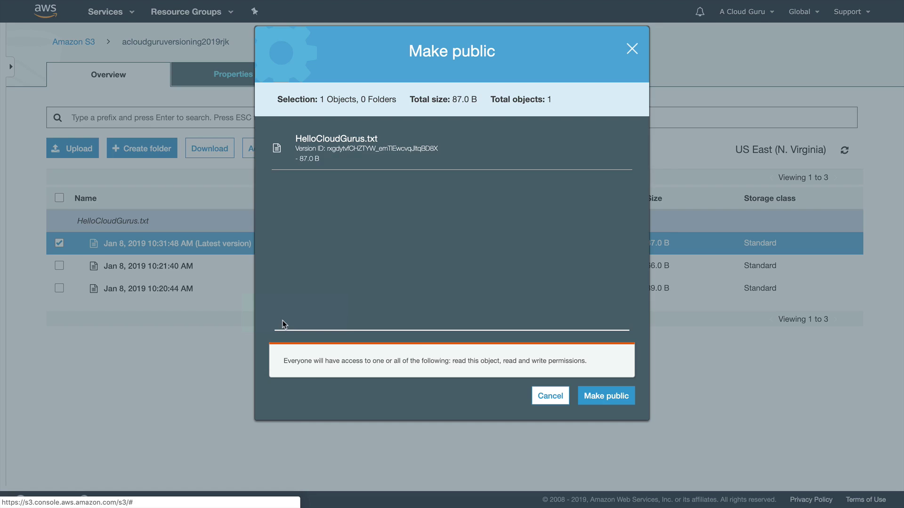
pyautogui.click(606, 396)
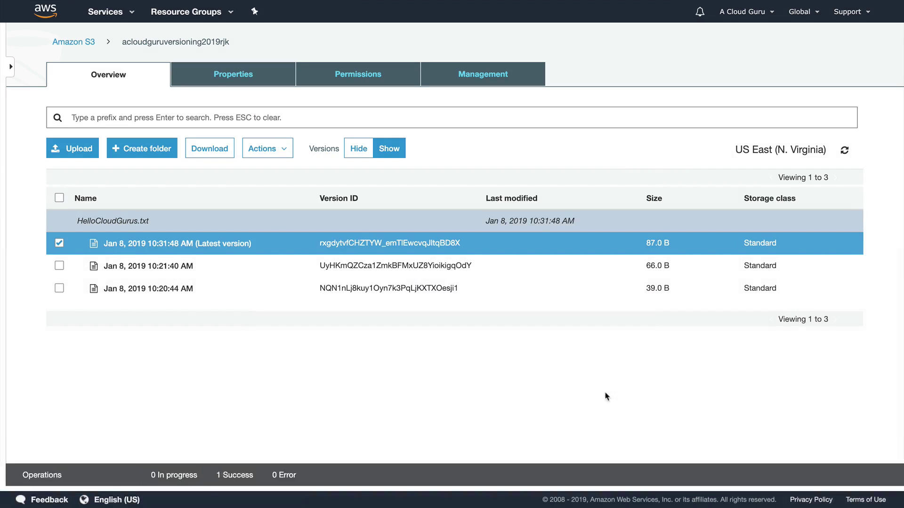
# - View the oldest version of HelloCloudGurus.txt, dated 10:20:44 AM, through its object URL, and return to the bucket's version list
pyautogui.click(59, 287)
pyautogui.click(59, 243)
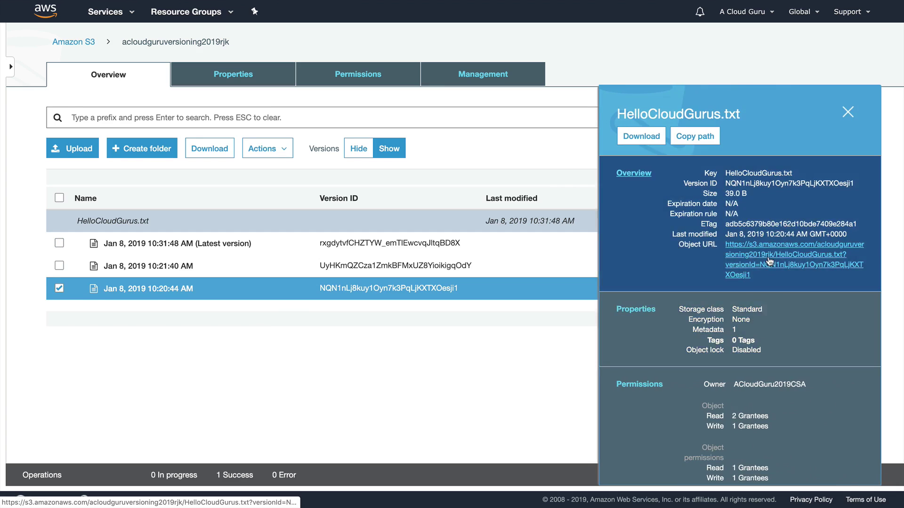
pyautogui.click(766, 257)
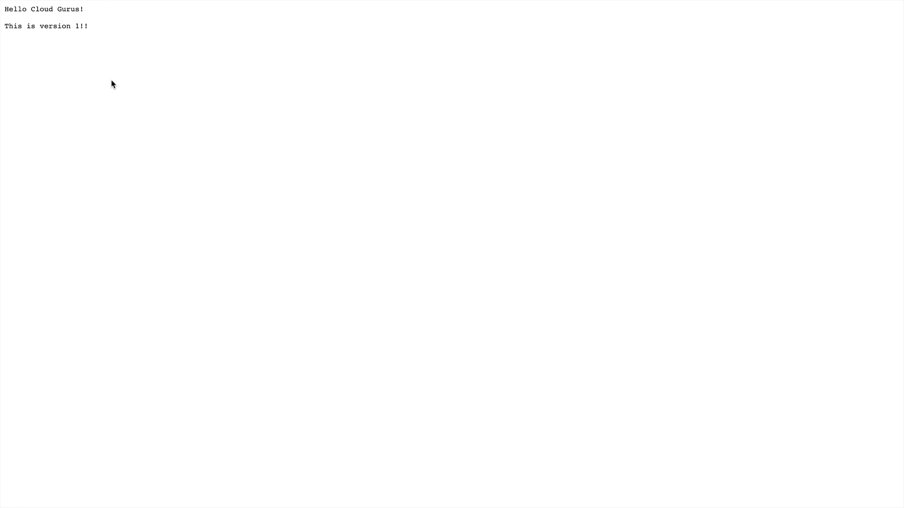
pyautogui.hscroll(-5, 111, 81)
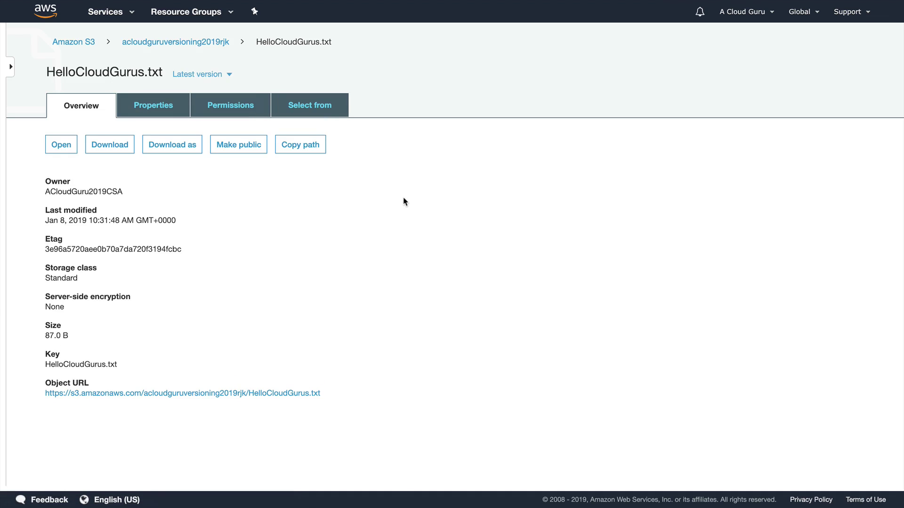
pyautogui.click(177, 43)
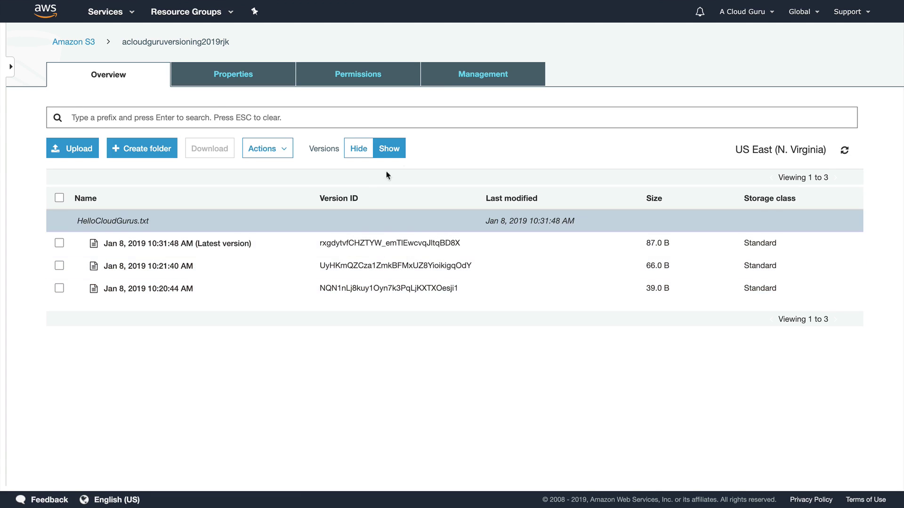
# - Hide the object versions and delete HelloCloudGurus.txt from the bucket
pyautogui.click(365, 150)
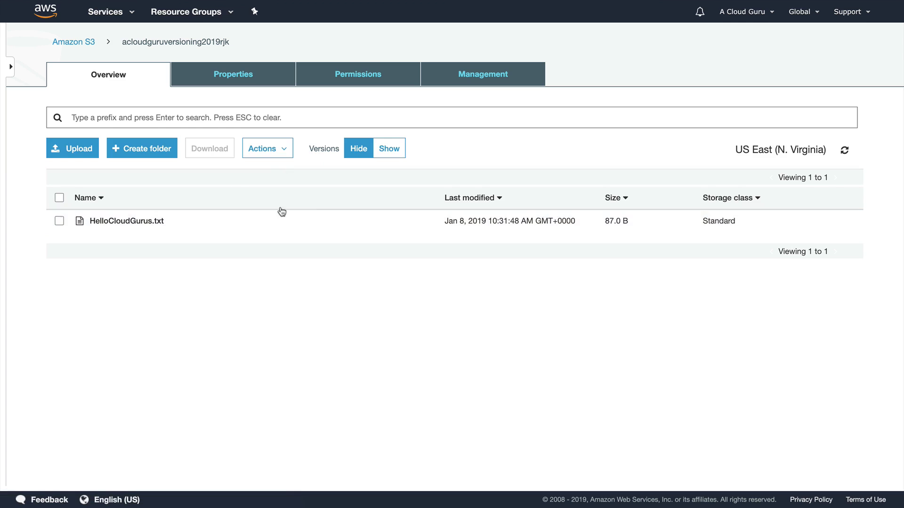
pyautogui.click(60, 221)
pyautogui.click(264, 149)
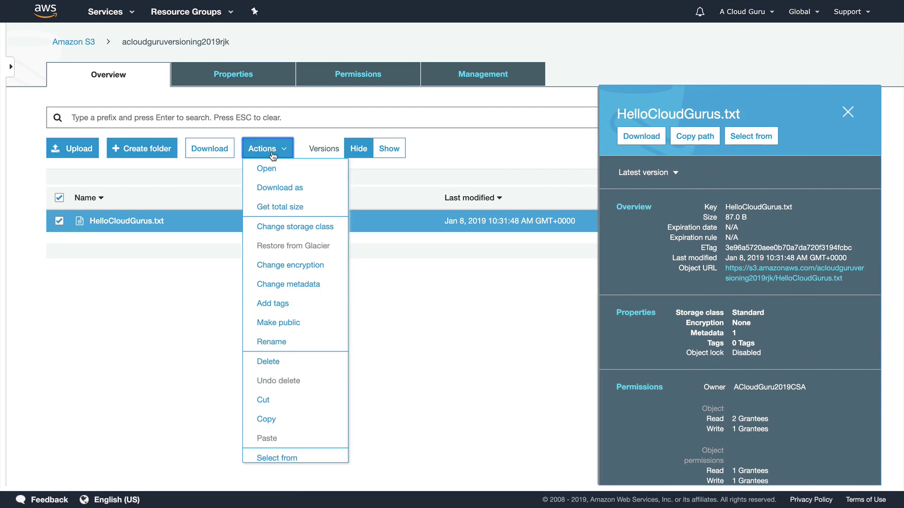
pyautogui.click(281, 361)
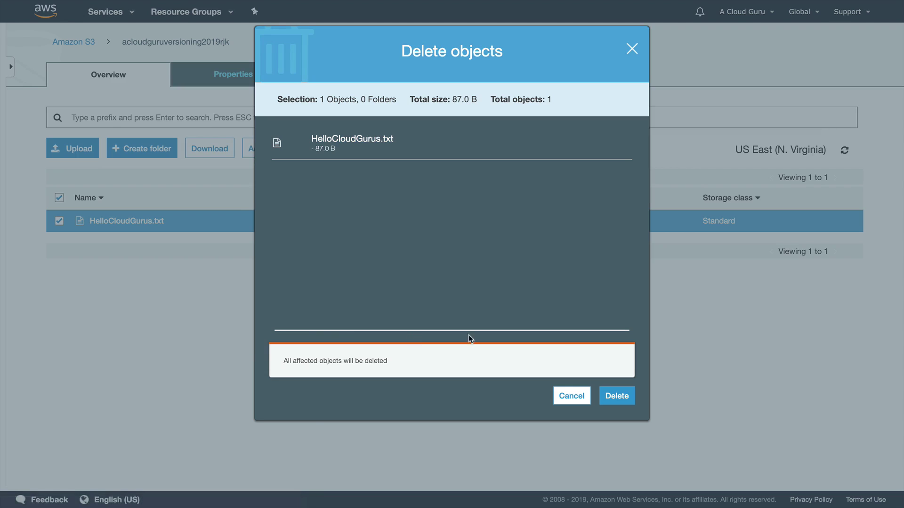
pyautogui.click(621, 396)
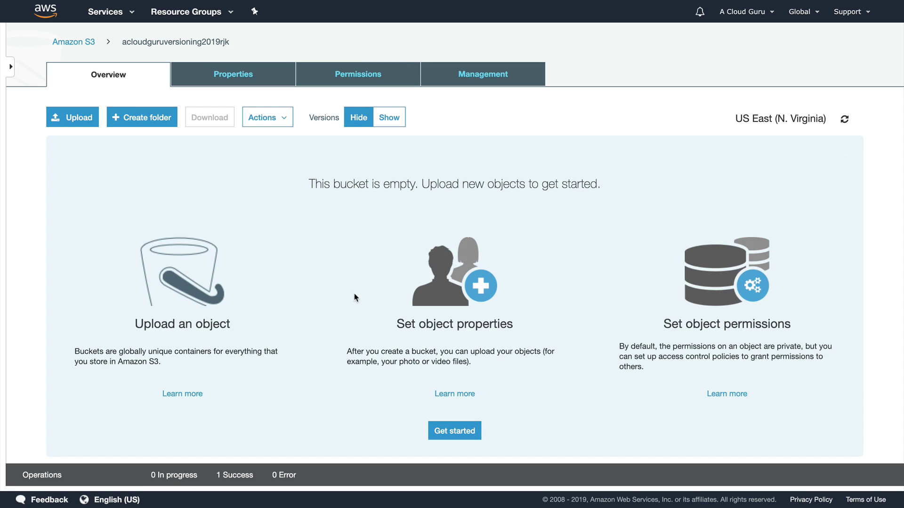
# - Show the object versions and delete the delete marker of HelloCloudGurus.txt to restore the object
pyautogui.click(390, 116)
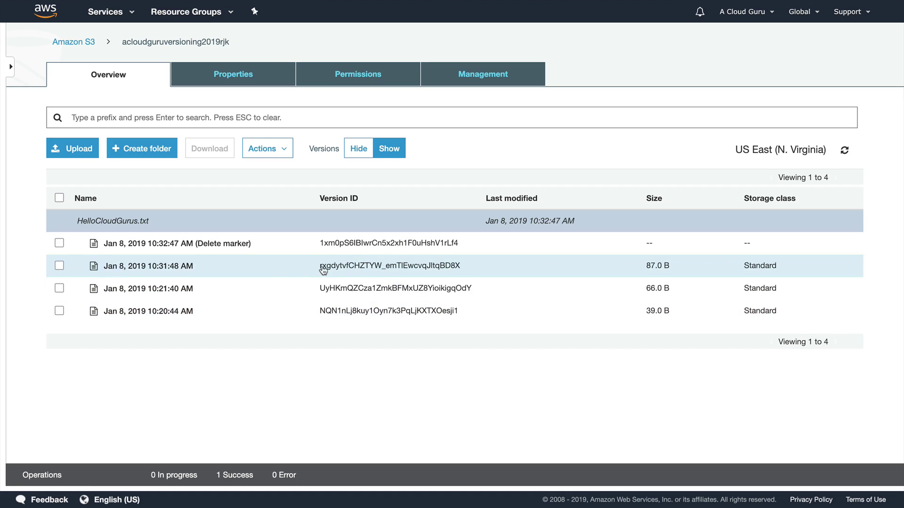
pyautogui.click(57, 244)
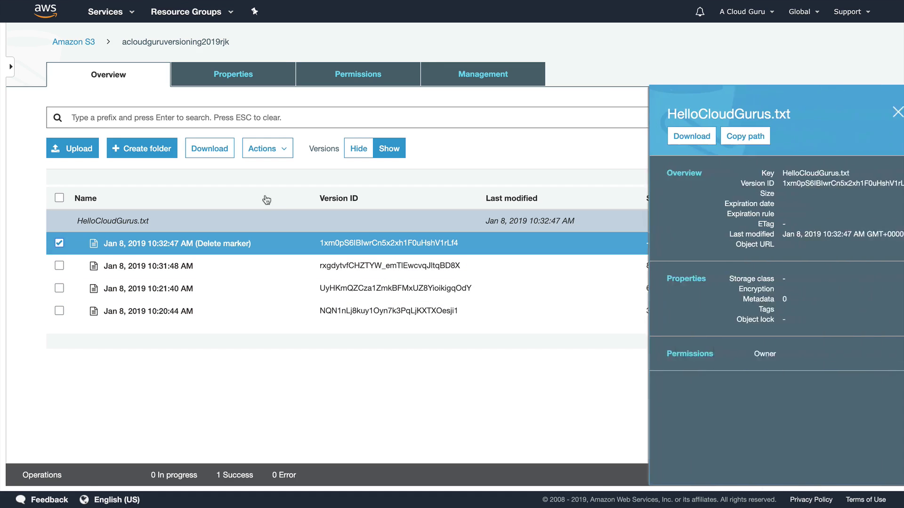
pyautogui.click(252, 152)
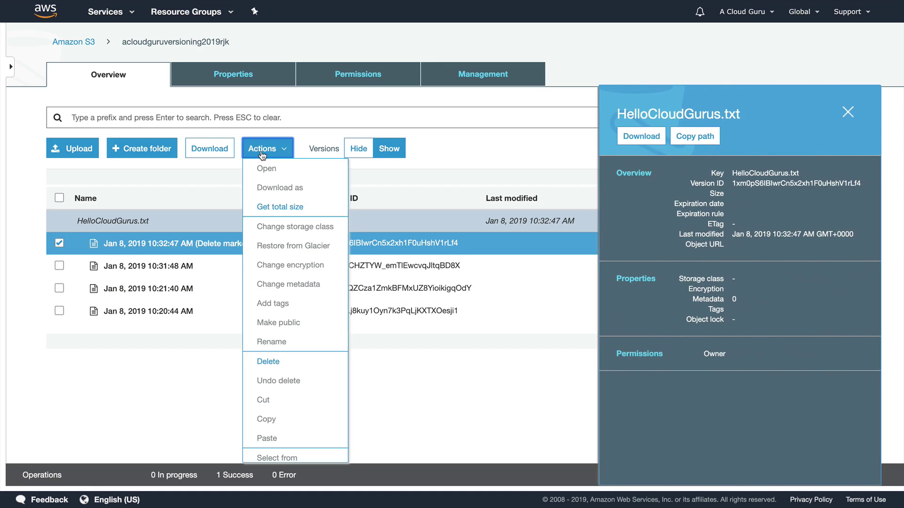
pyautogui.click(277, 363)
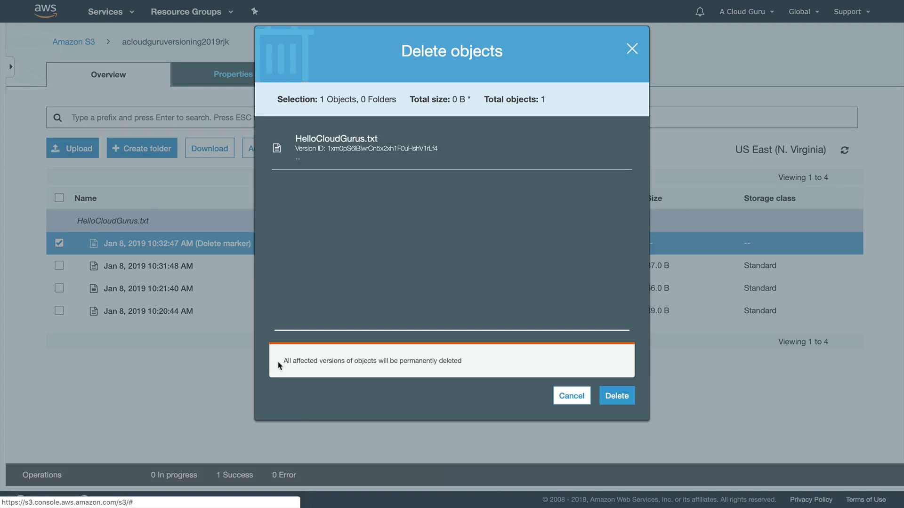
pyautogui.click(628, 396)
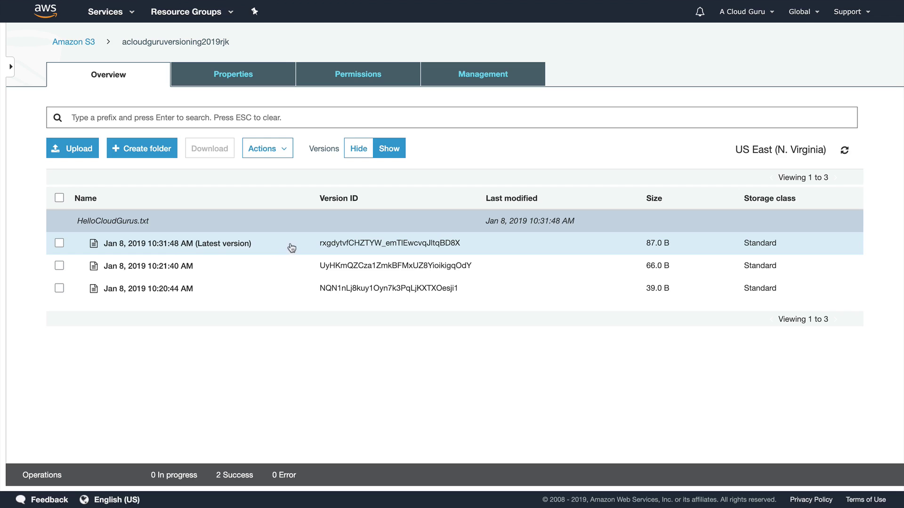
# - Permanently delete the version of HelloCloudGurus.txt dated Jan 8, 2019 10:31:48 AM
pyautogui.click(59, 243)
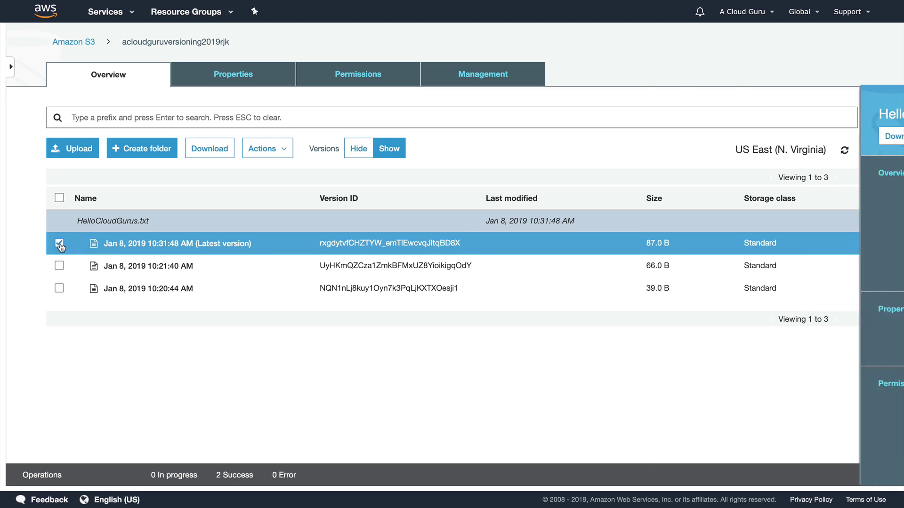
pyautogui.click(262, 150)
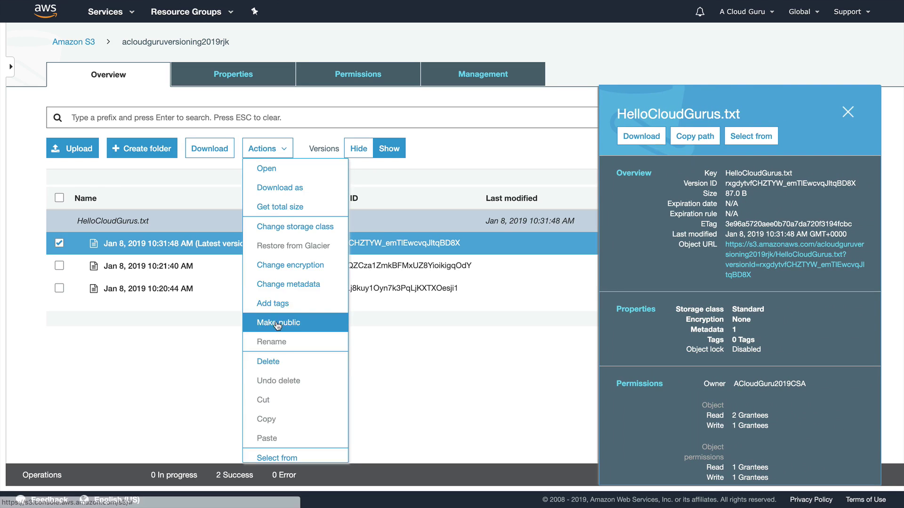
pyautogui.click(277, 362)
pyautogui.click(624, 394)
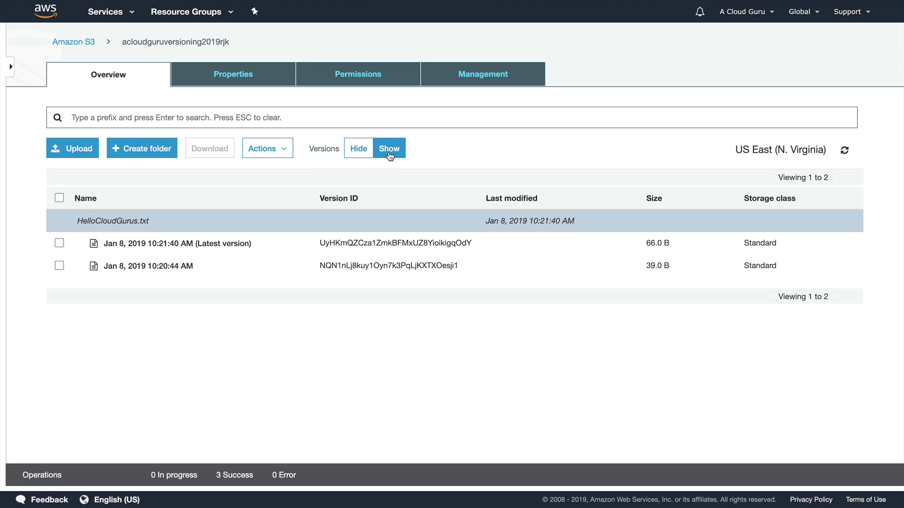
# - View the version of HelloCloudGurus.txt dated 10:21:40 AM through its object URL
pyautogui.click(224, 244)
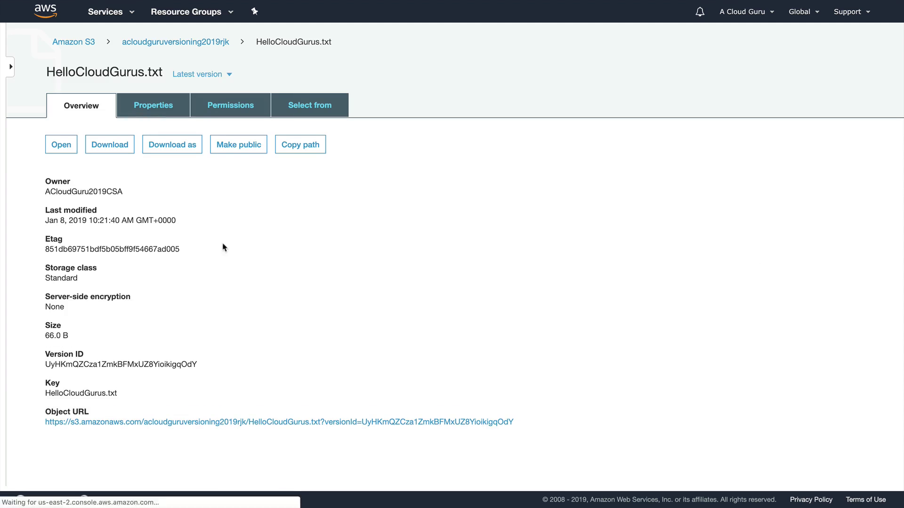
pyautogui.click(259, 423)
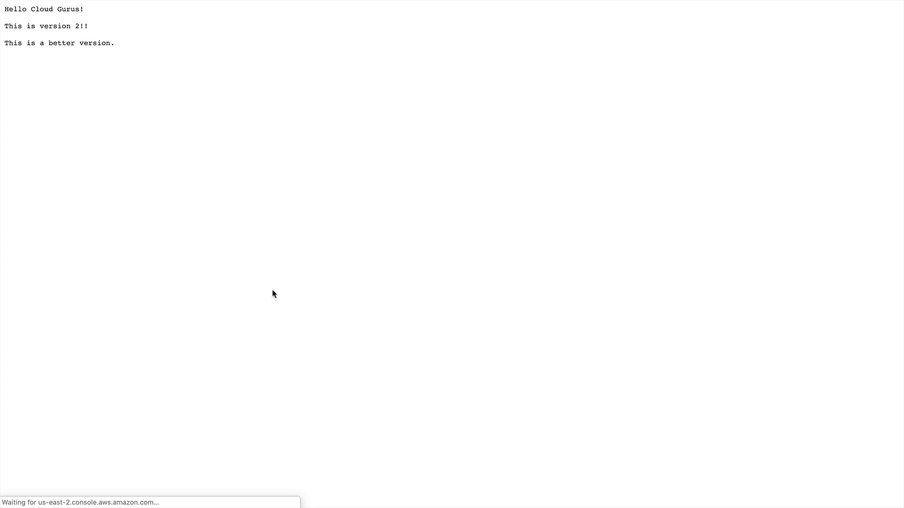